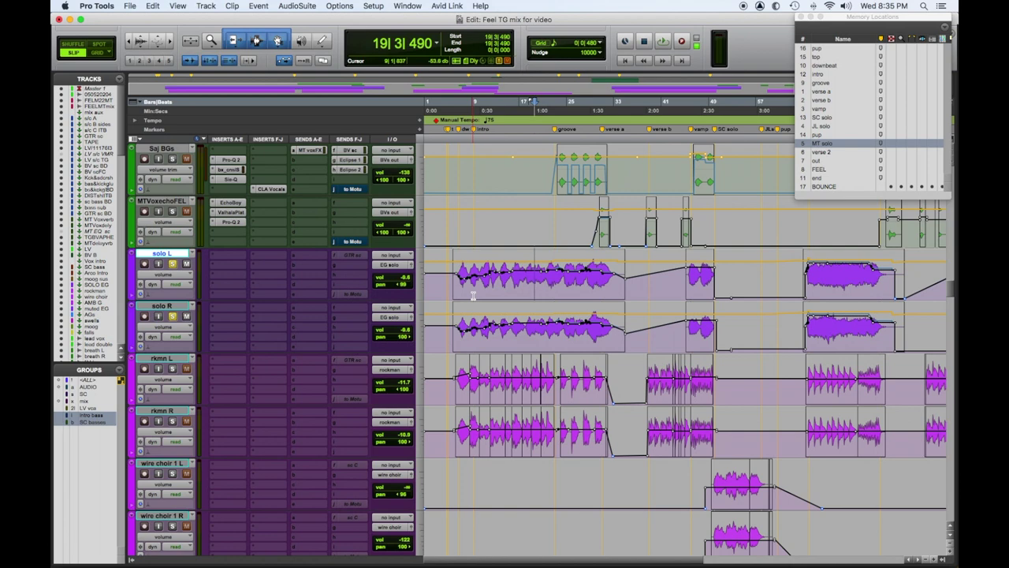
- Audition the soloed solo L and solo R tracks and move the playback start to bar 9 on the rkmn L track
key(space)
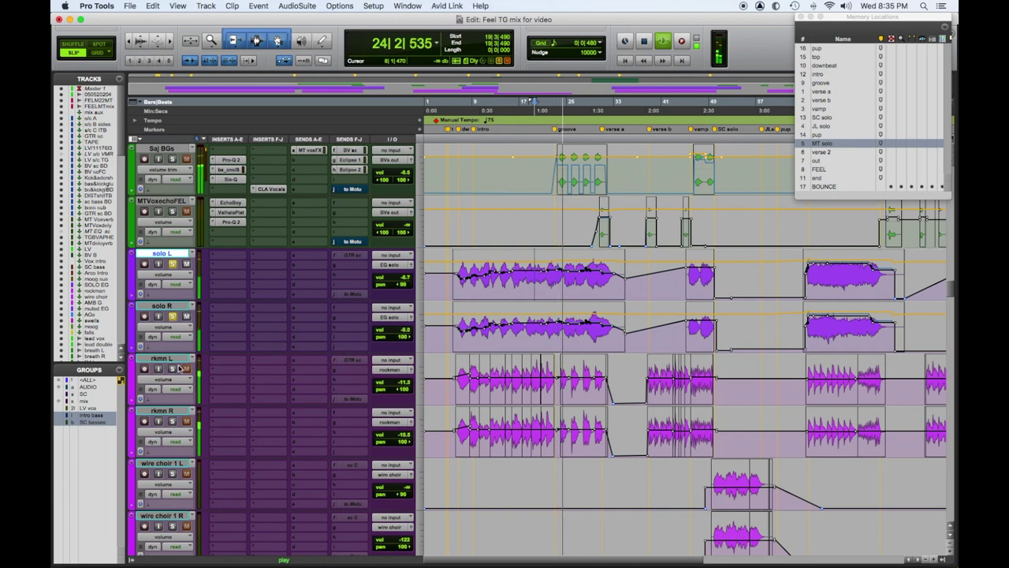
click(473, 369)
key(space)
- Solo the rkmn L and R tracks in place of the solo L and R pair and play them from bar 9
click(163, 359)
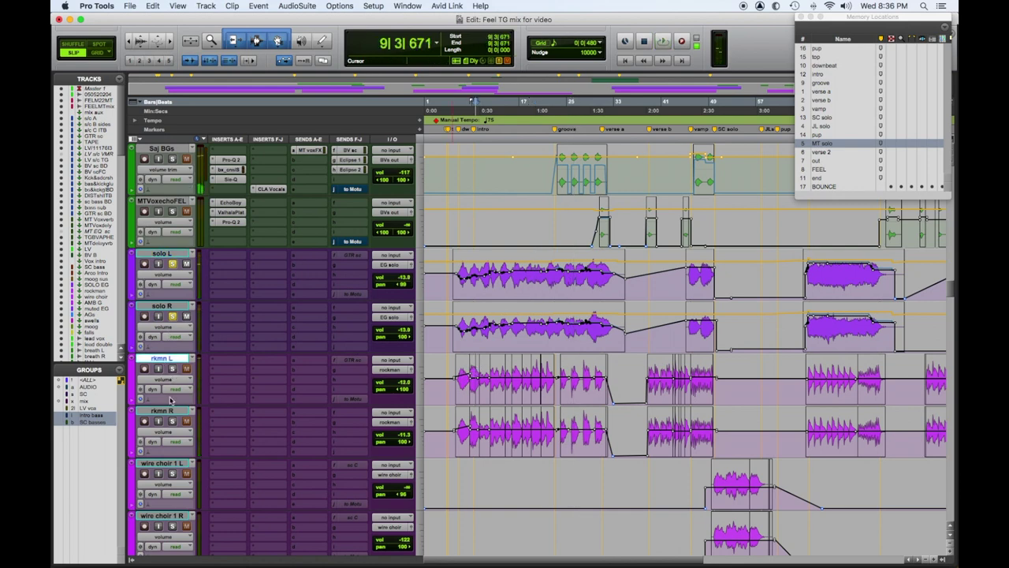
click(172, 421)
click(173, 264)
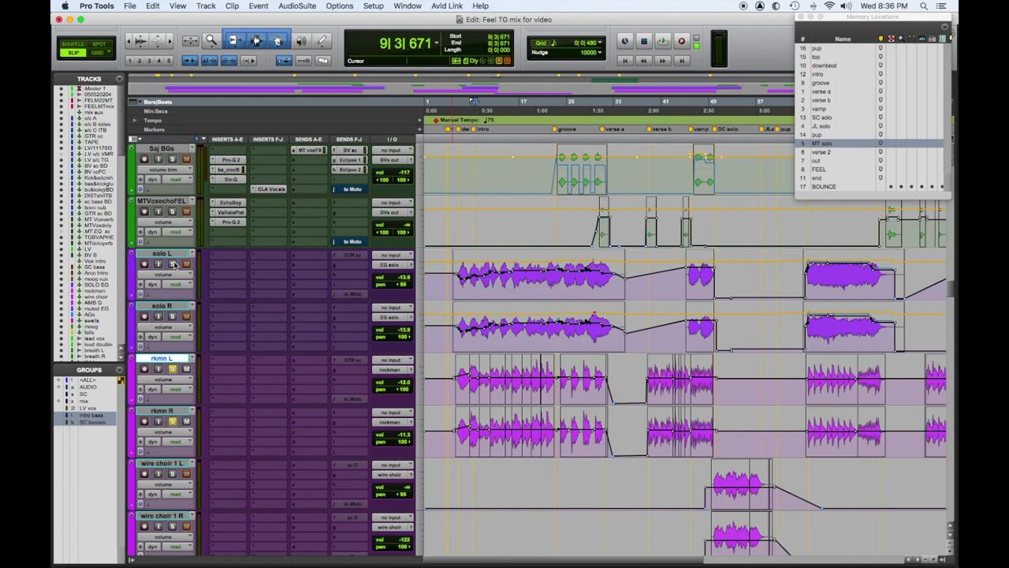
key(space)
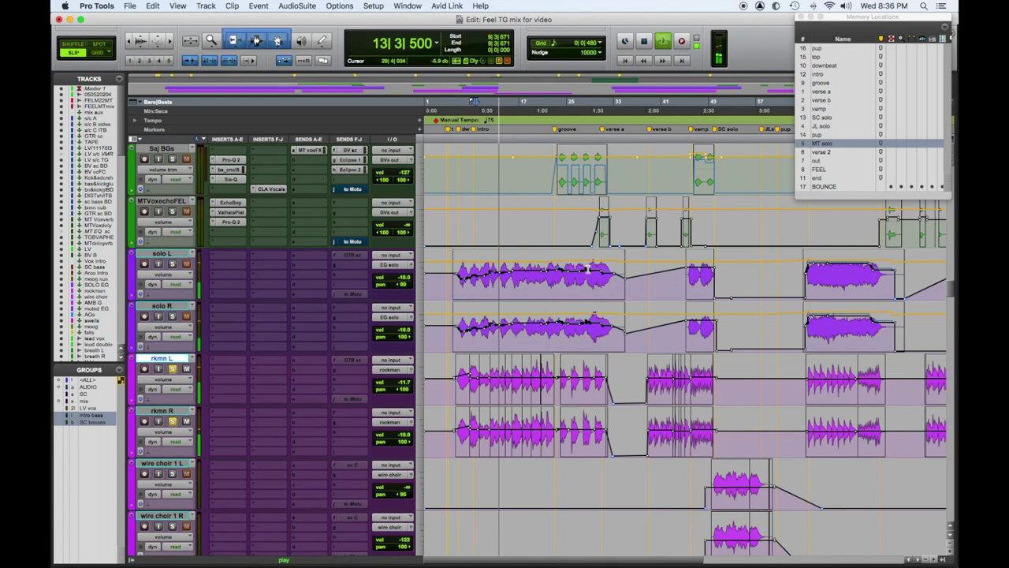
- Move the playback start to bar 22 on the solo L track and audition the soloed rkmn pair from there
click(551, 276)
click(550, 276)
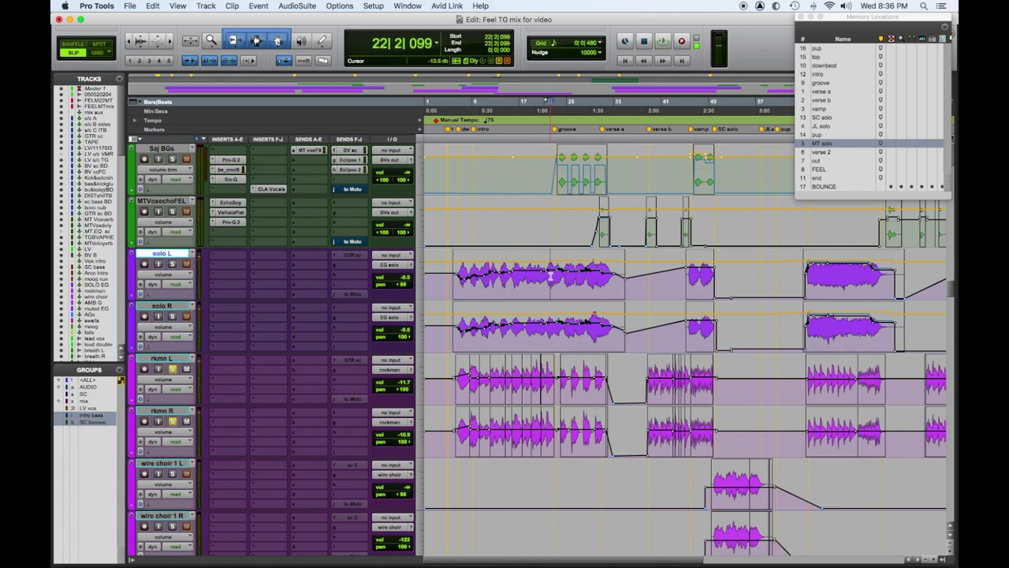
key(space)
scroll(580, 319, down, 2)
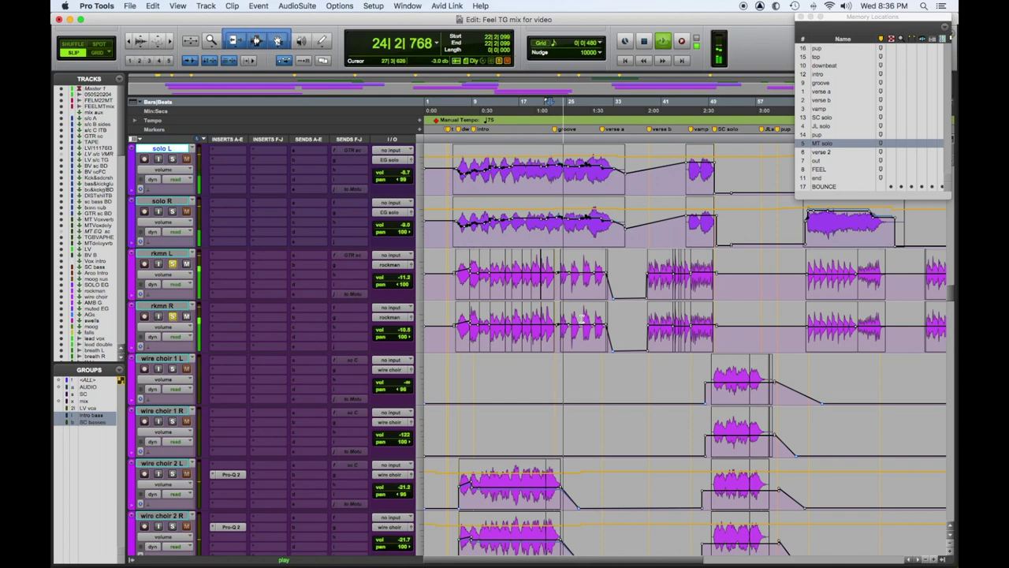
- Solo the wire choir 2 L and R tracks in place of the rkmn pair and play them from bar 6
click(459, 422)
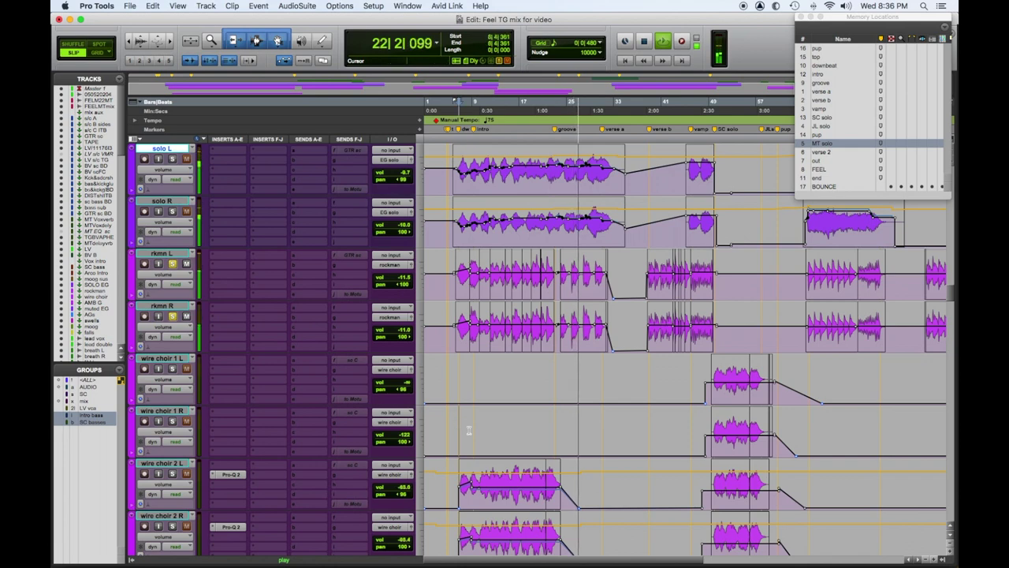
click(177, 316)
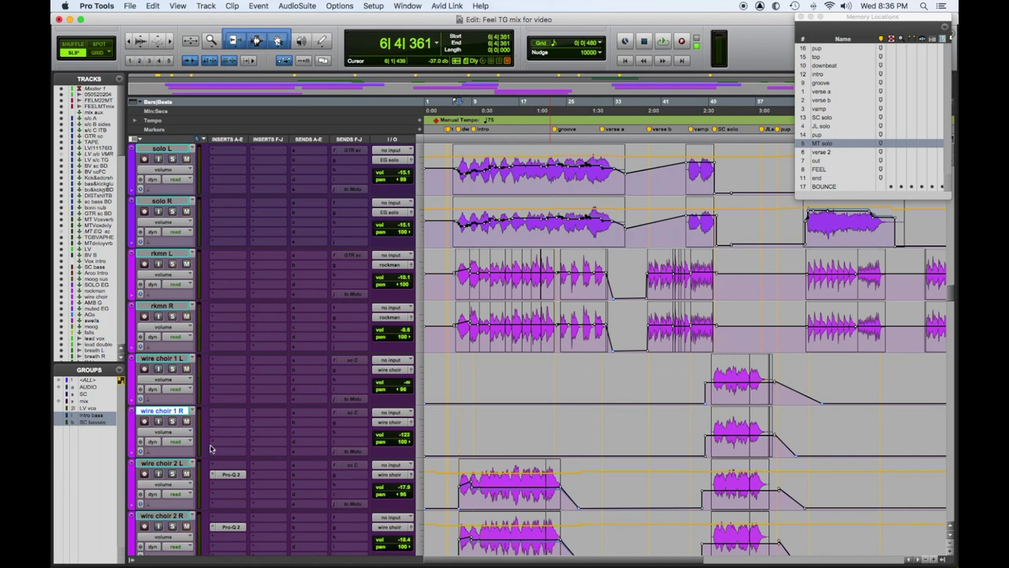
click(172, 473)
click(172, 526)
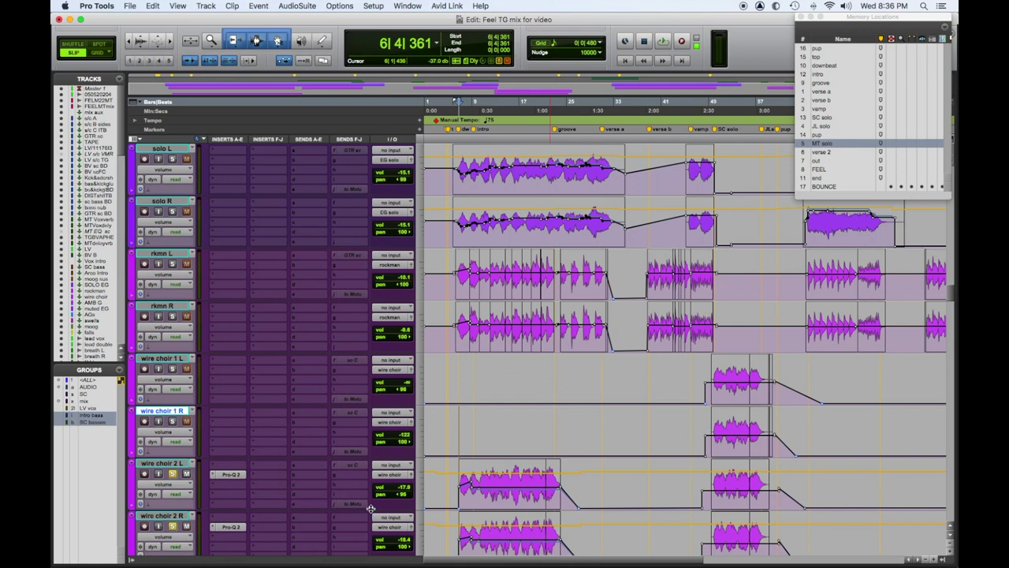
key(space)
- Look over the tracks around the wire choir 2 pair during playback and open the Pro-Q 2 insert on wire choir 2 L
scroll(473, 505, down, 3)
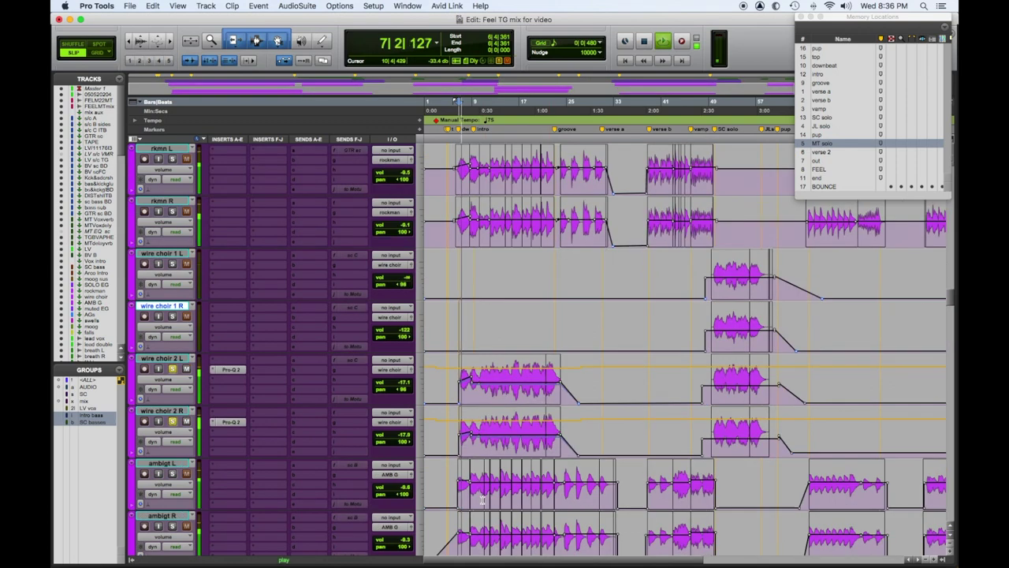
scroll(483, 498, down, 1)
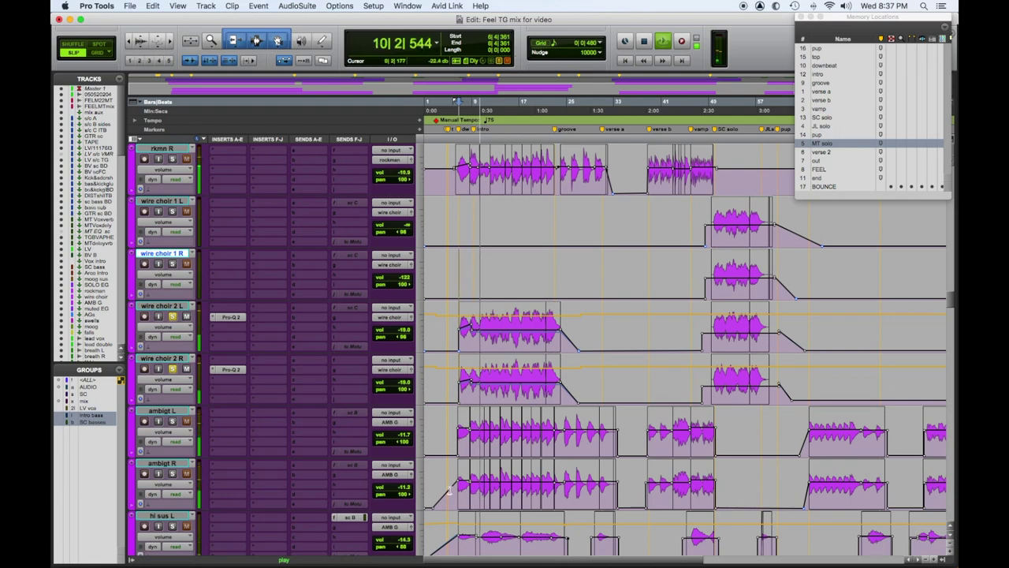
scroll(382, 476, up, 3)
scroll(382, 476, down, 2)
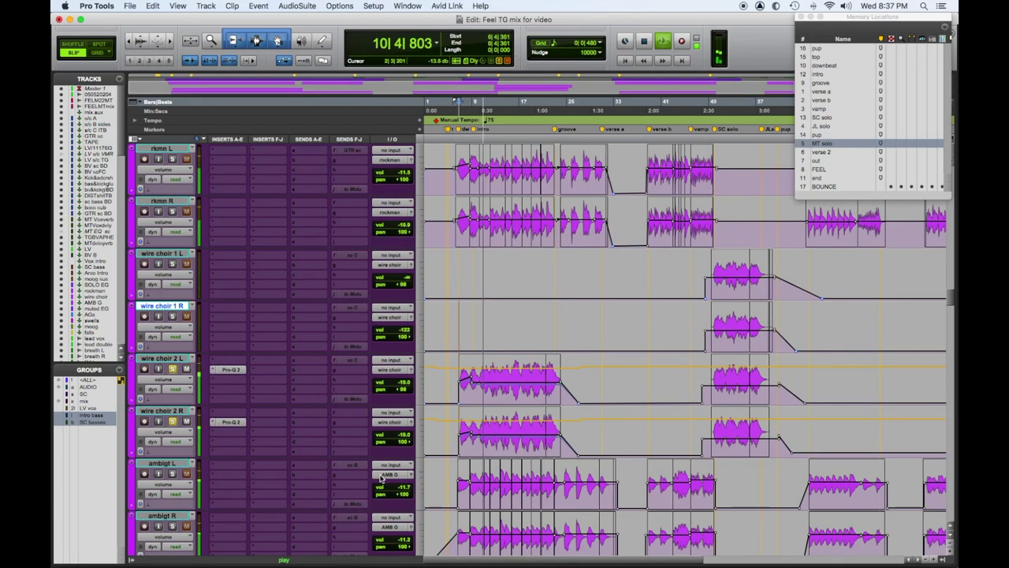
scroll(382, 477, down, 2)
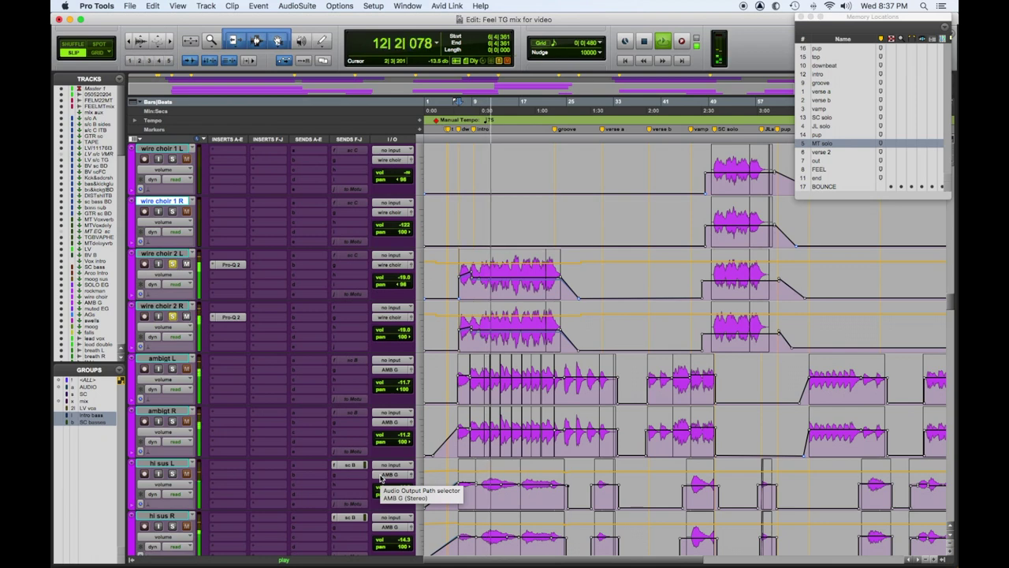
click(230, 265)
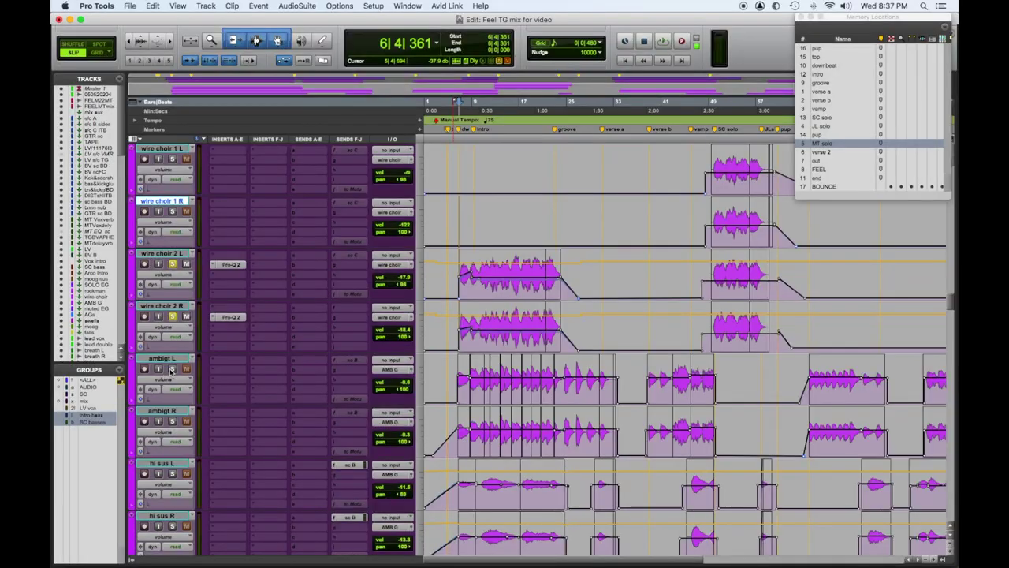
- Solo the ambigt L and R tracks in place of the wire choir 2 pair and play them from bar 6
click(171, 368)
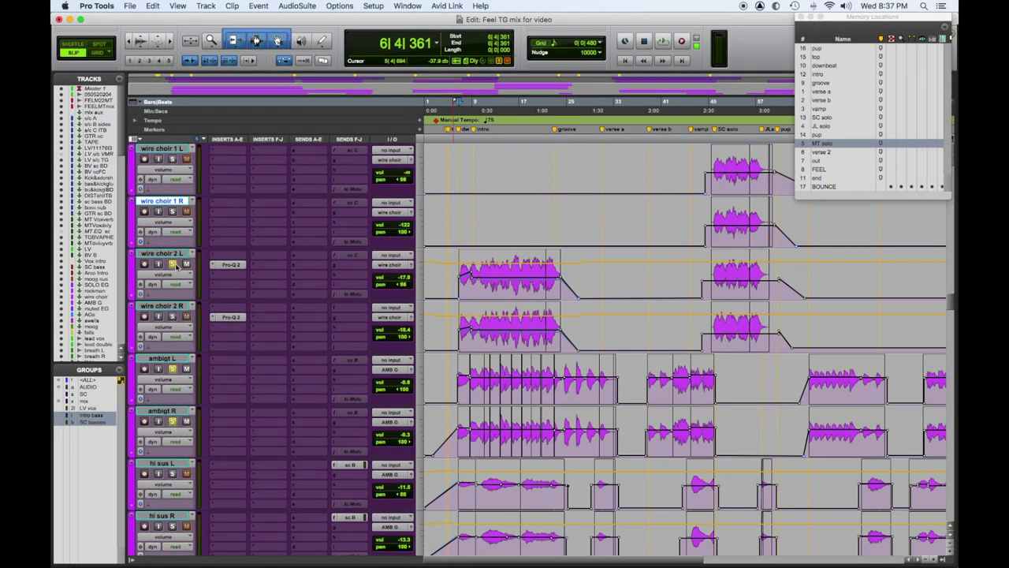
scroll(675, 409, down, 1)
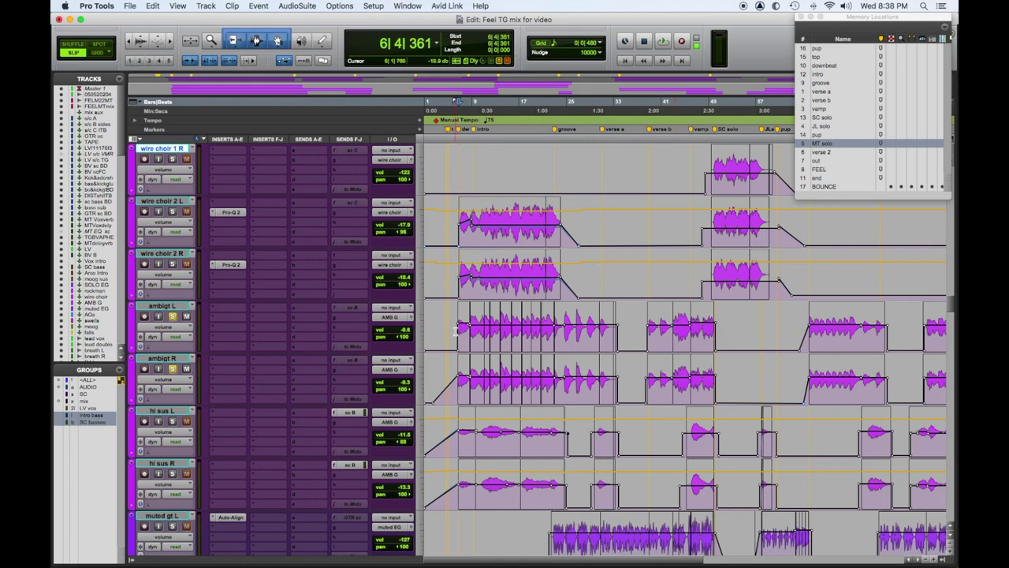
key(space)
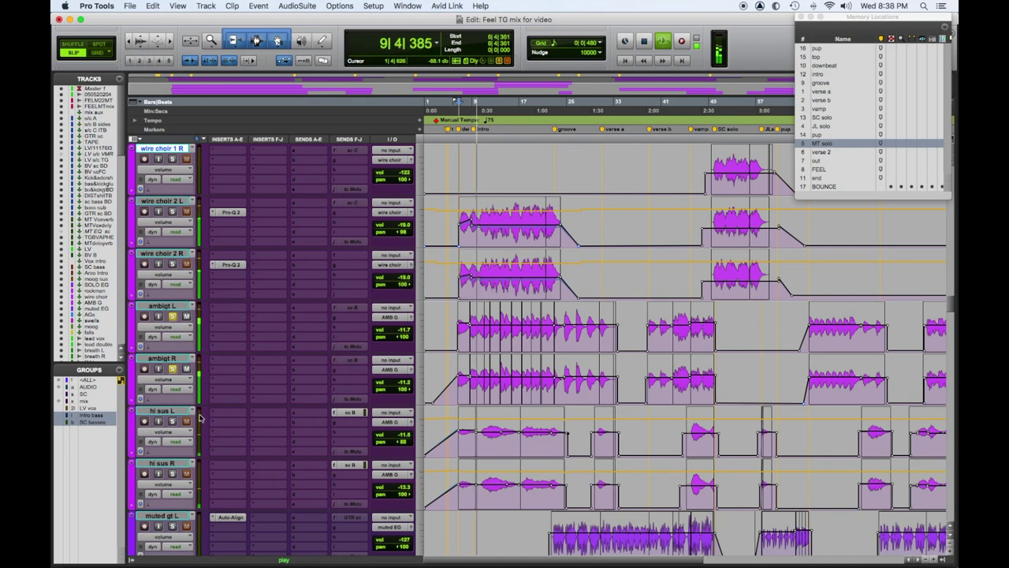
- Solo the hi sus L and R tracks in place of the ambigt pair and audition them from bar 6
click(172, 422)
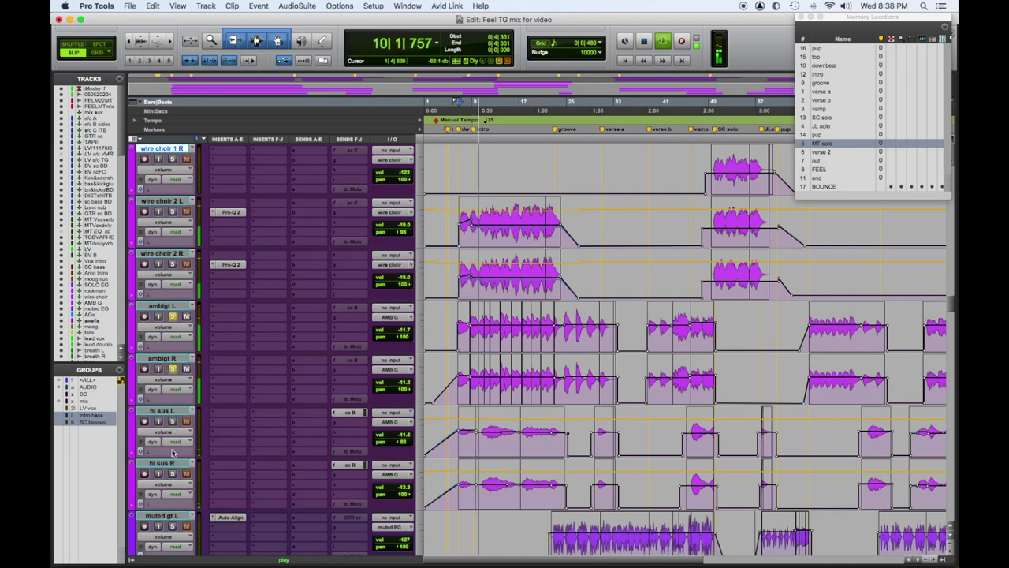
key(space)
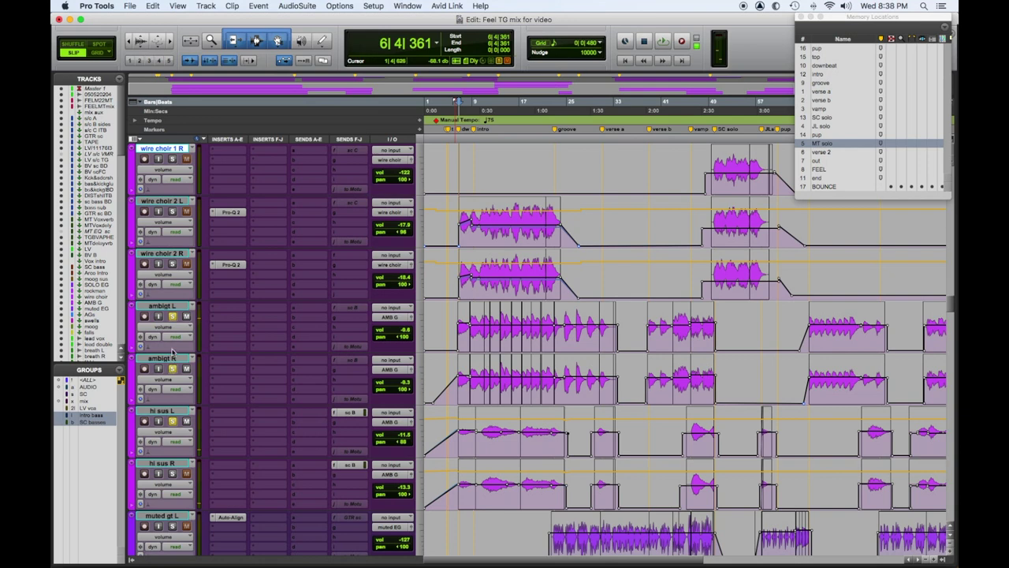
click(172, 368)
click(172, 316)
key(space)
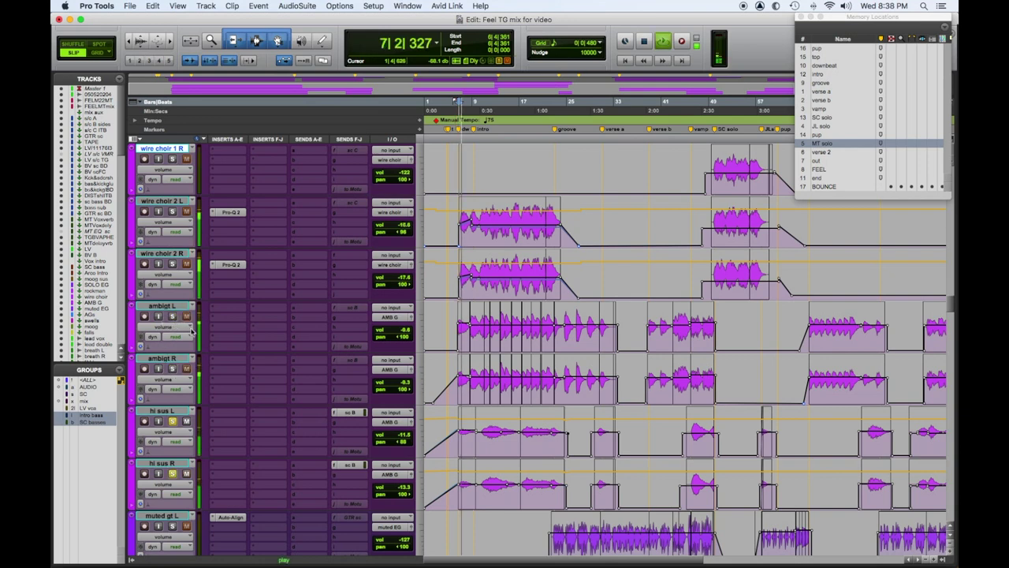
scroll(441, 379, down, 1)
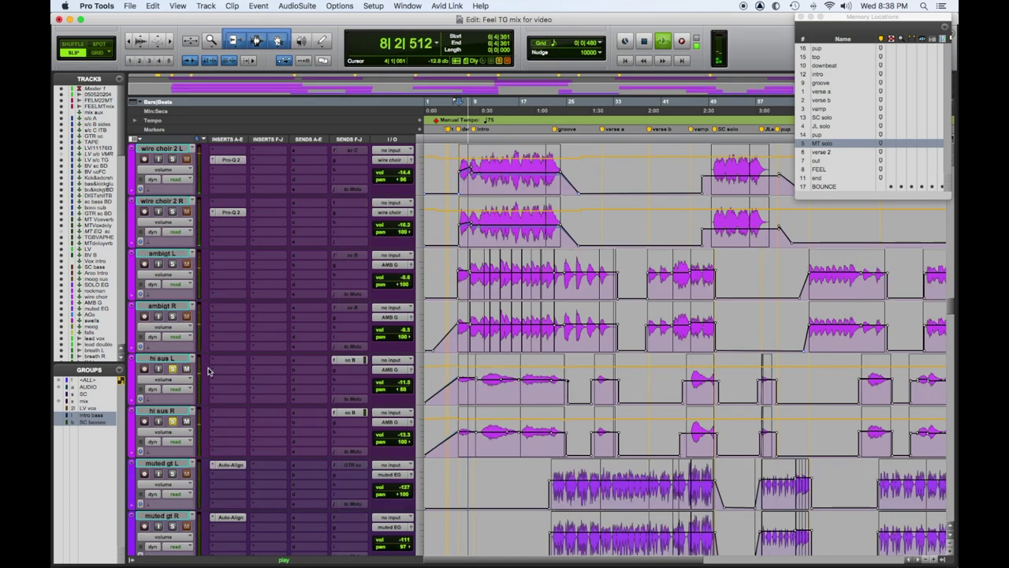
key(space)
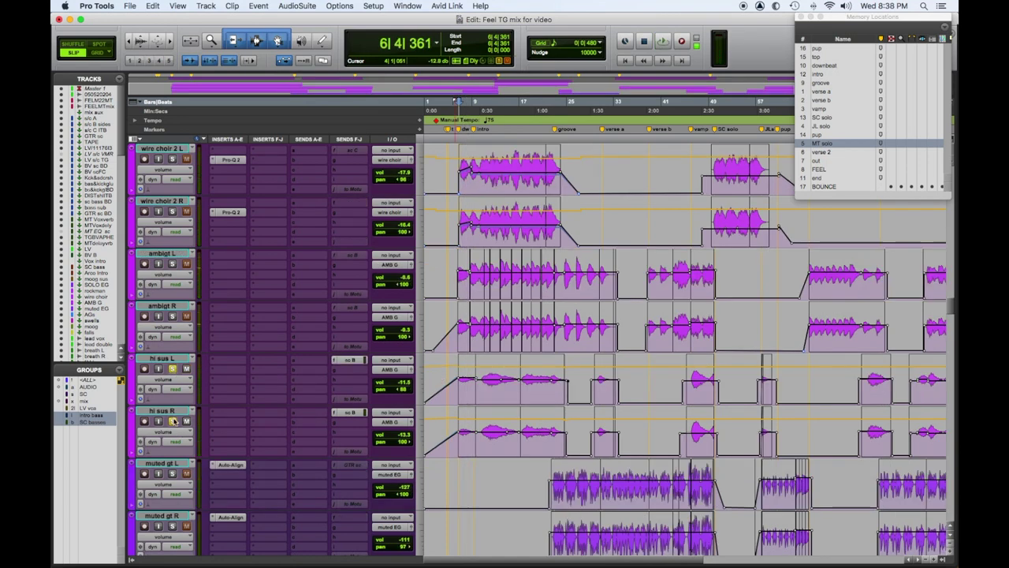
- Clear the hi sus solos, select and solo the guitar tracks from solo L down through ambigt, and play them together from bar 6
scroll(316, 440, up, 5)
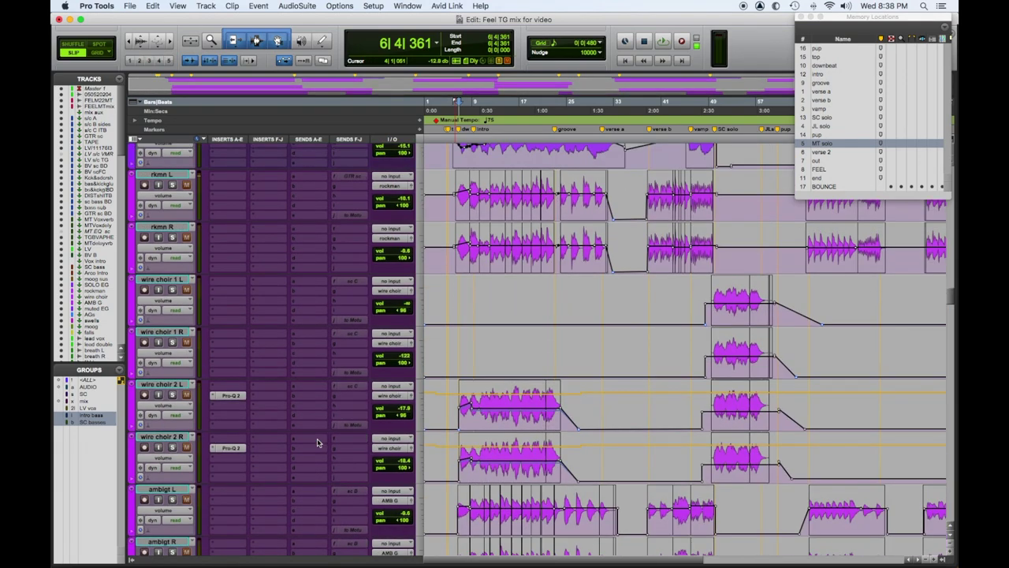
scroll(317, 443, up, 5)
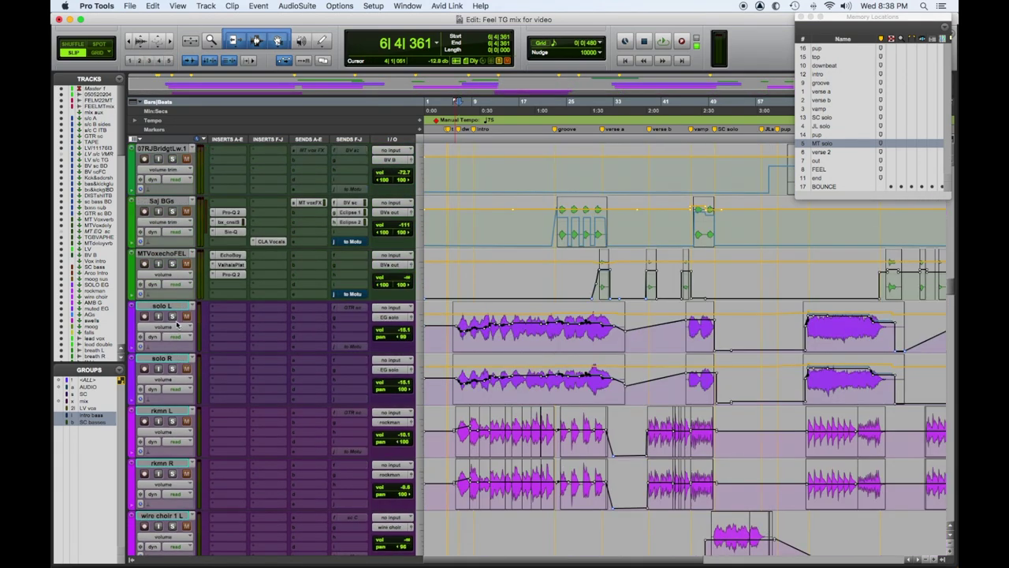
click(178, 307)
click(173, 316)
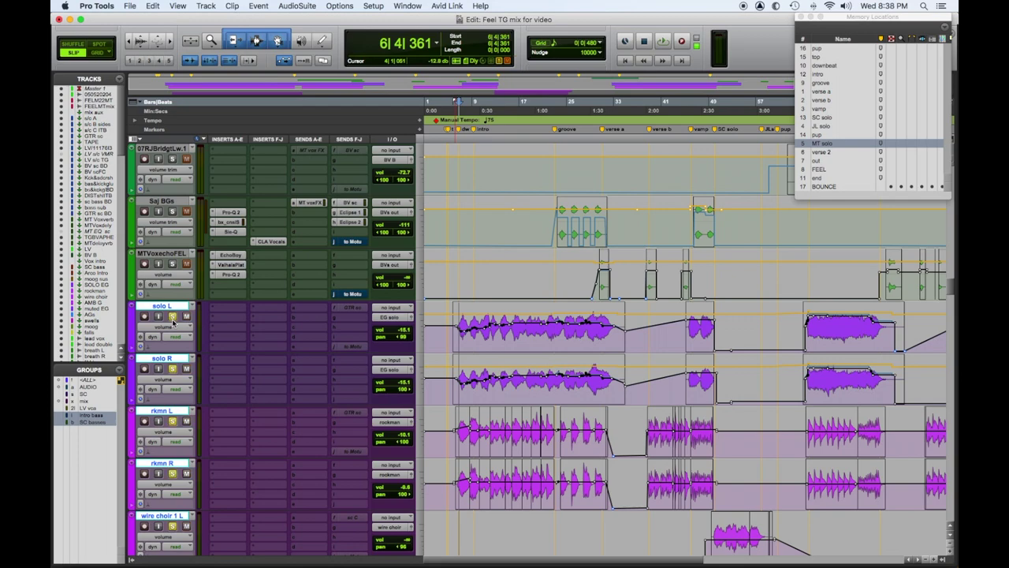
key(space)
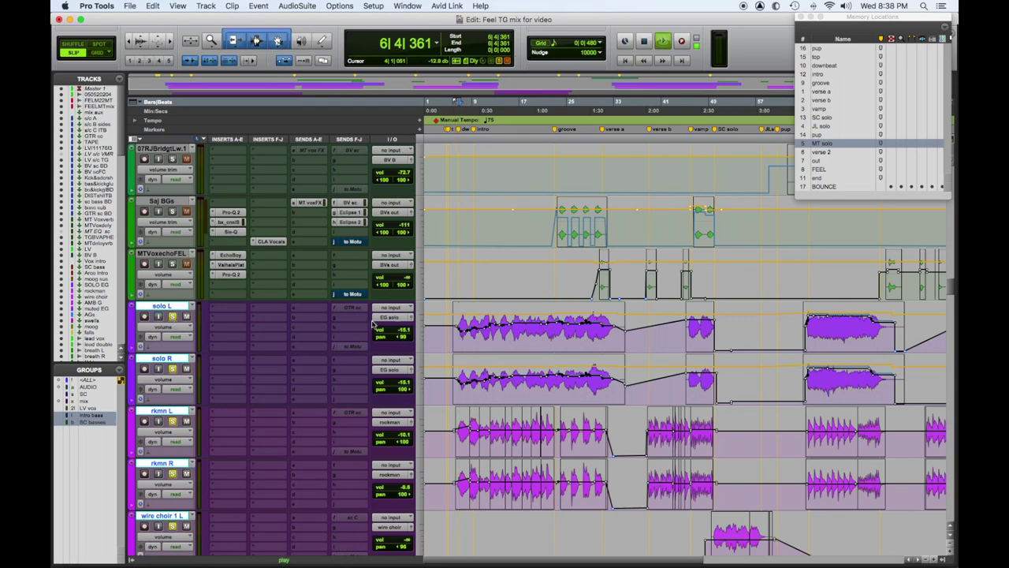
scroll(465, 392, down, 3)
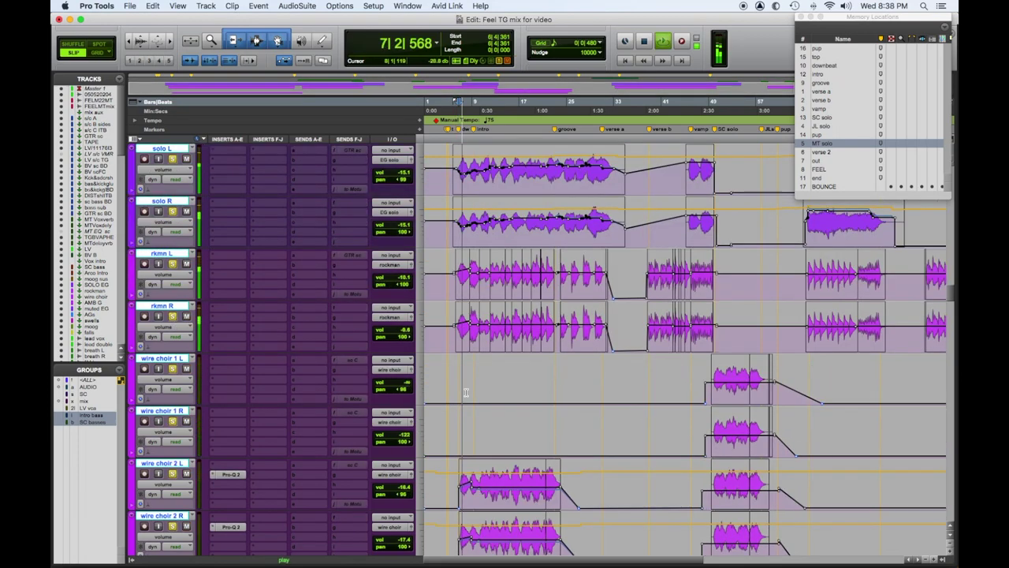
scroll(465, 392, down, 1)
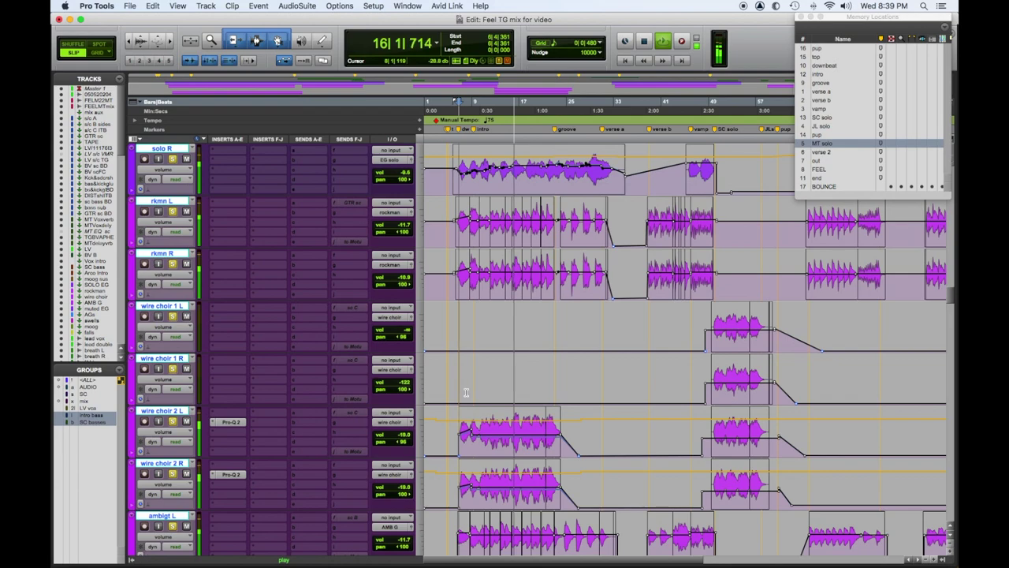
key(space)
key(space)
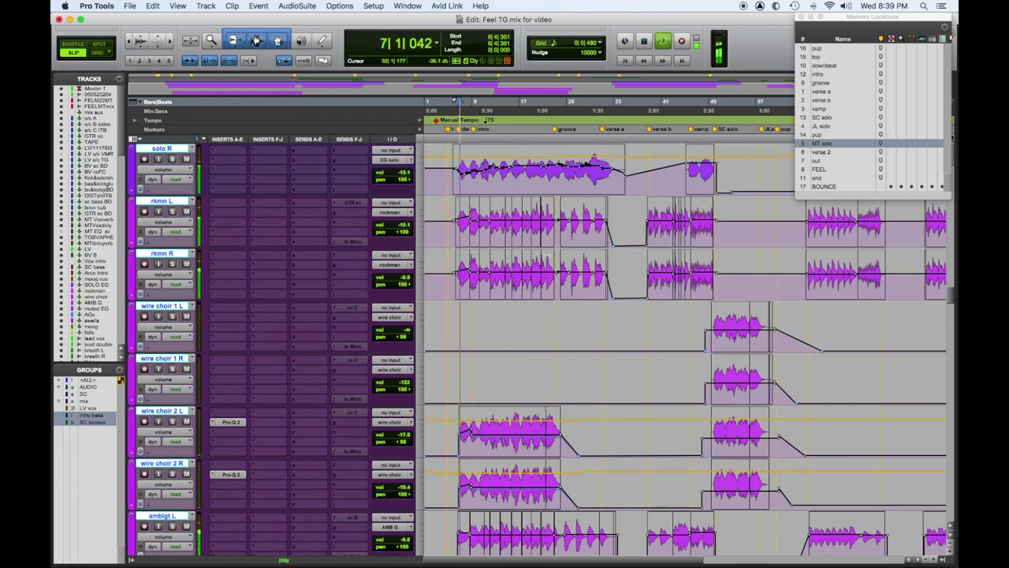
- Solo the muted gt and swell pairs, playing from bar 22, and add the ambigt, rkmn and solo R tracks to the soloed set
scroll(710, 355, down, 5)
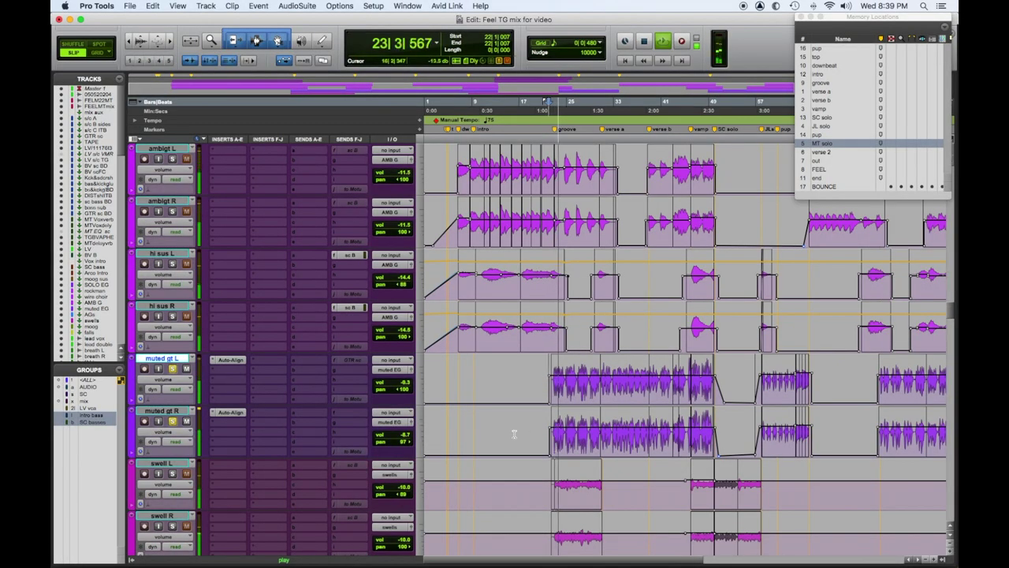
scroll(514, 434, down, 4)
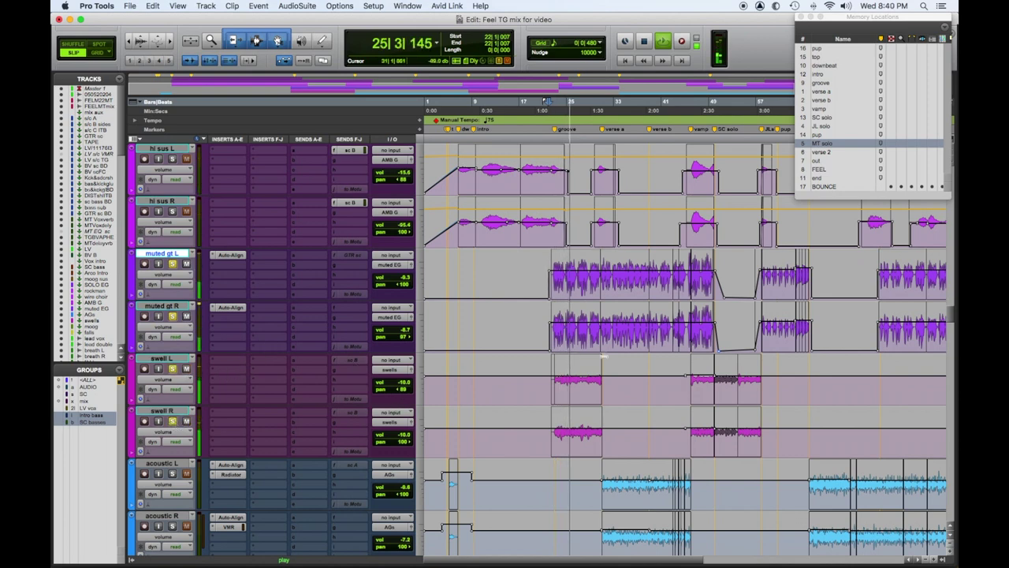
scroll(602, 387, up, 4)
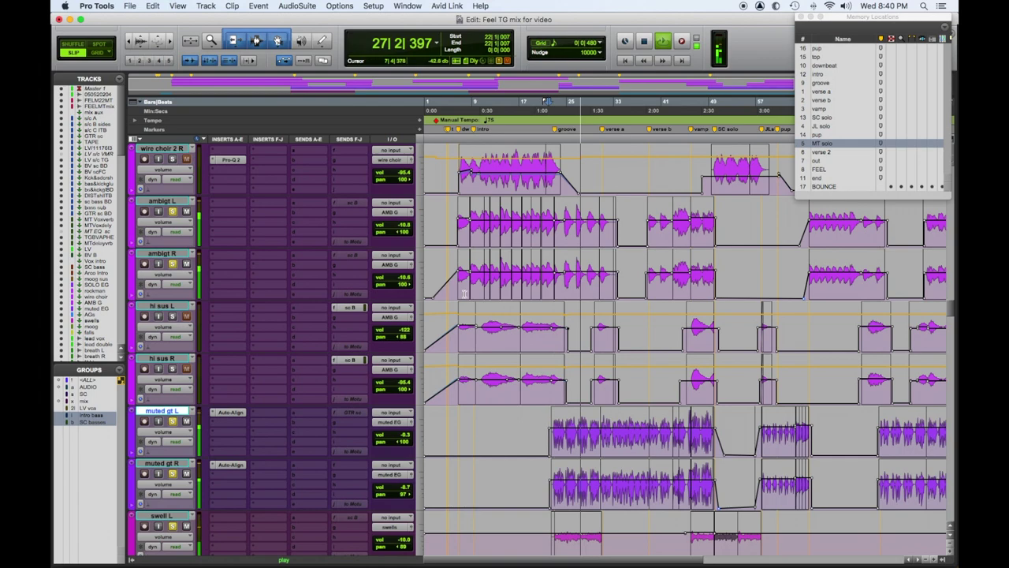
scroll(465, 293, up, 9)
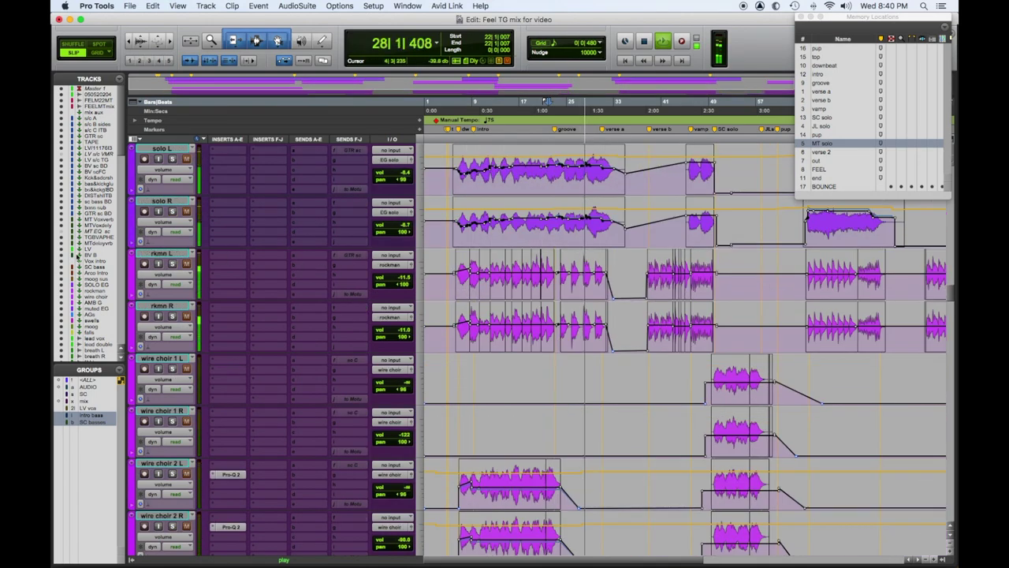
click(172, 316)
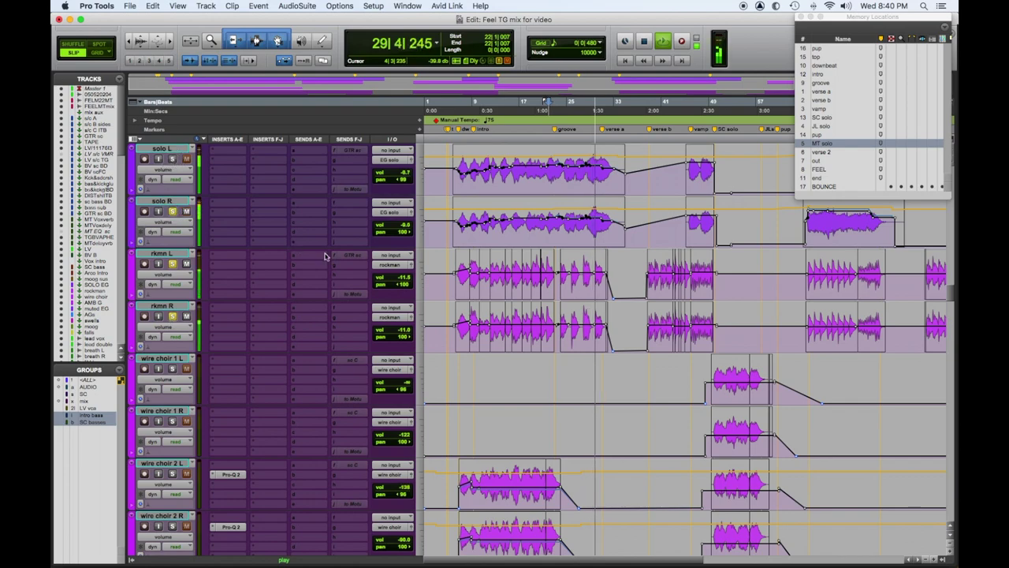
scroll(617, 316, down, 10)
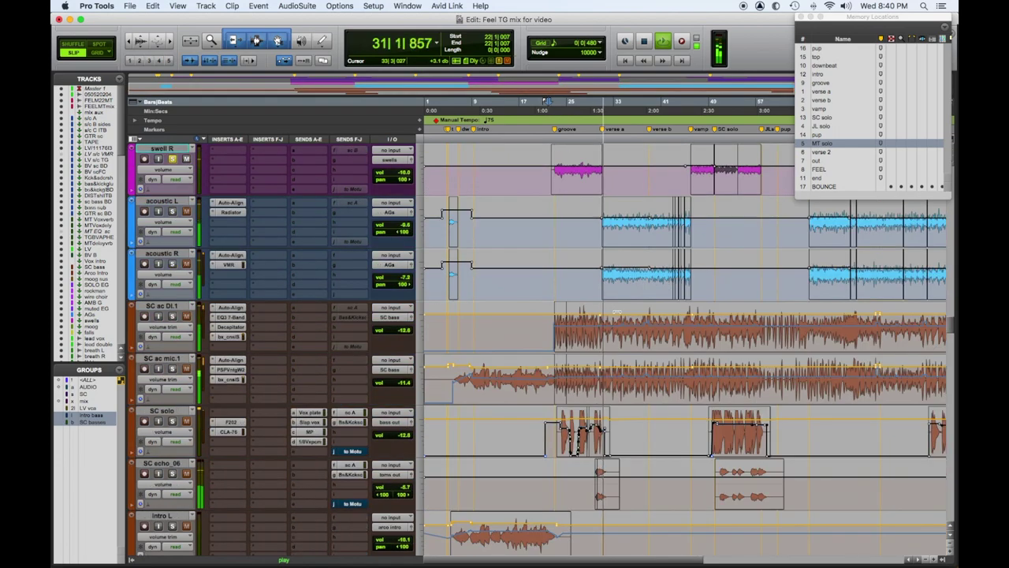
- Solo the acoustic pair in place of the swells, and play acoustic L alone from bar 30 while toggling its Radiator bypass on and off
scroll(643, 304, up, 2)
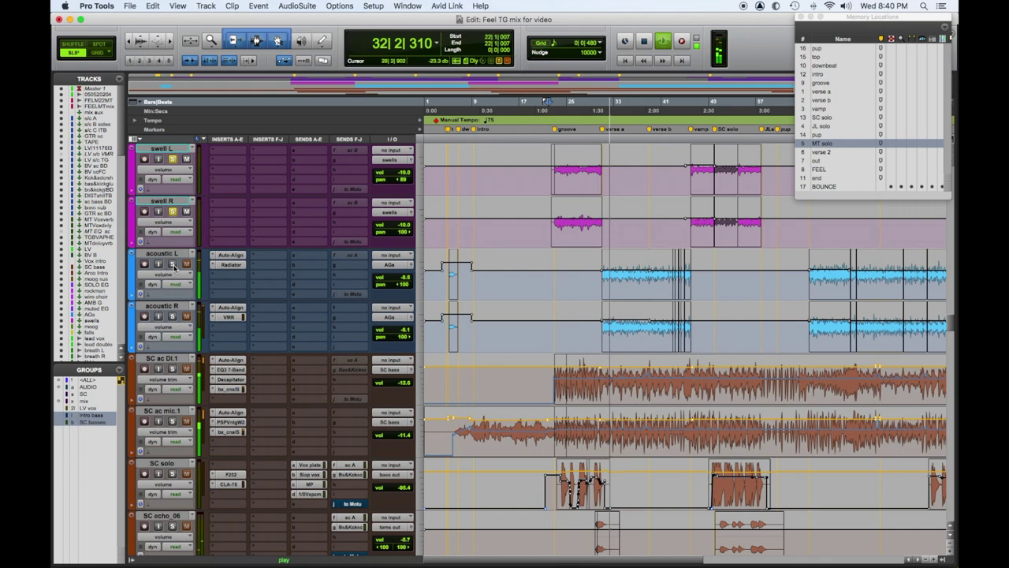
click(173, 317)
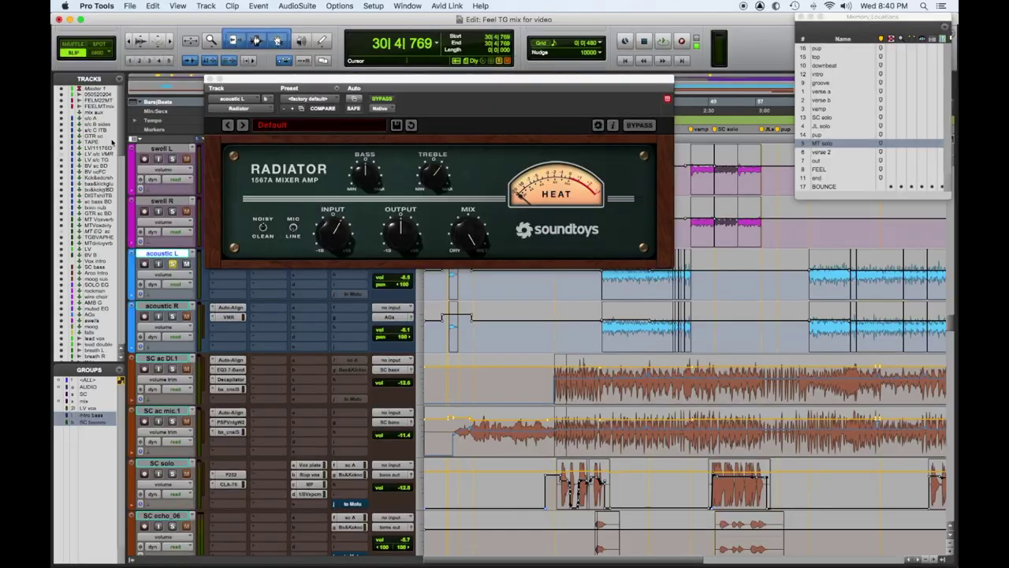
key(space)
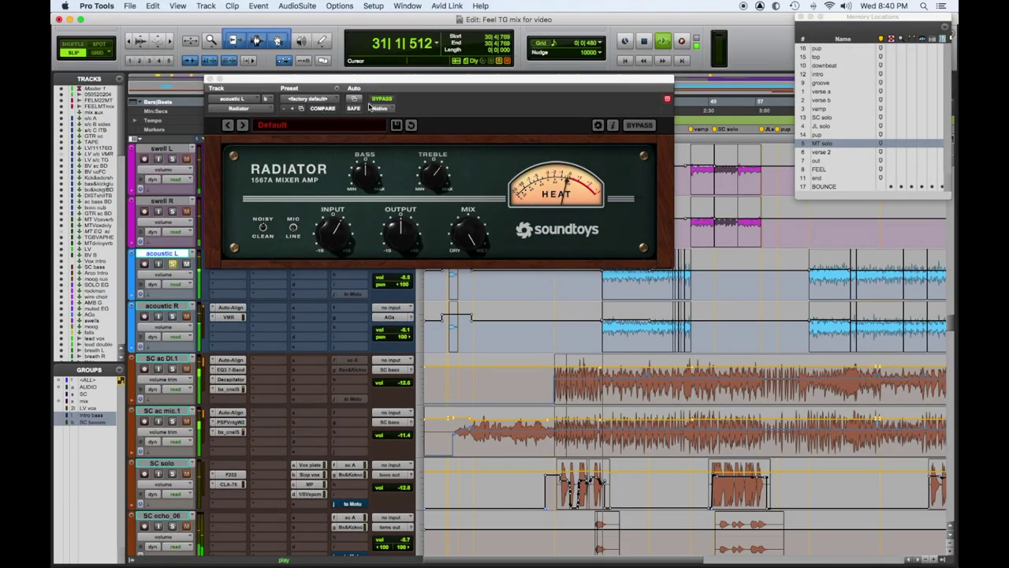
click(383, 99)
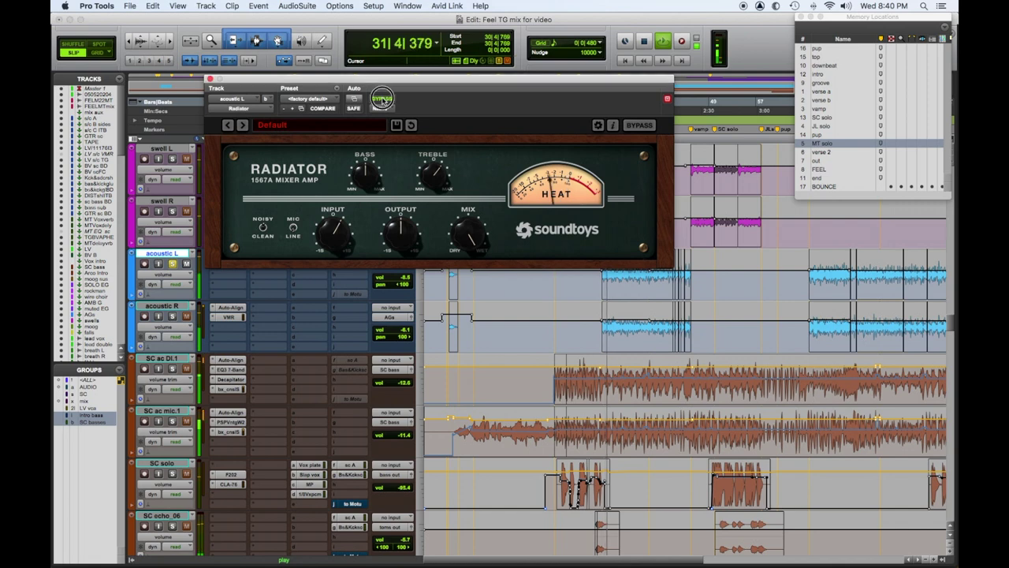
click(383, 100)
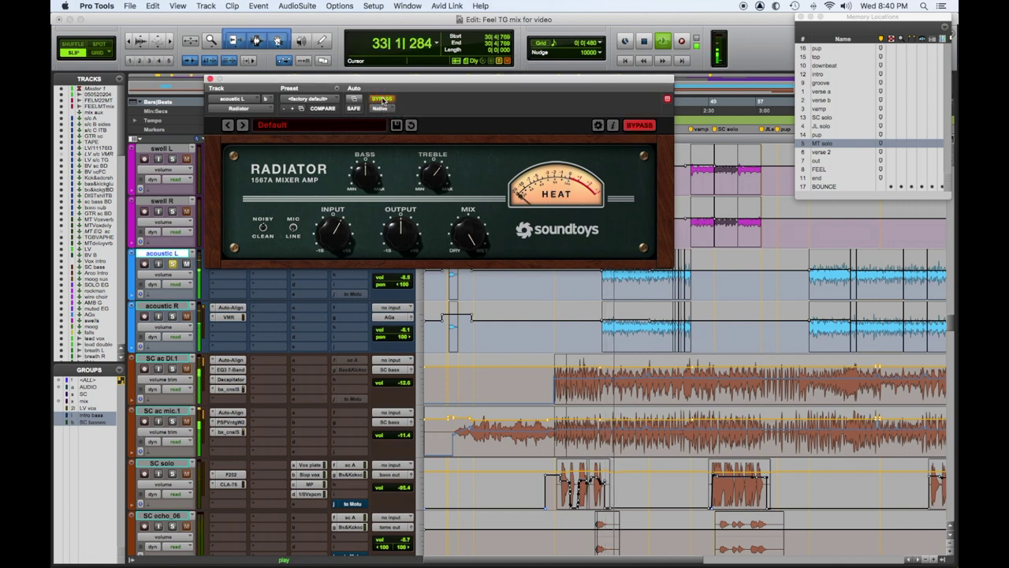
click(382, 100)
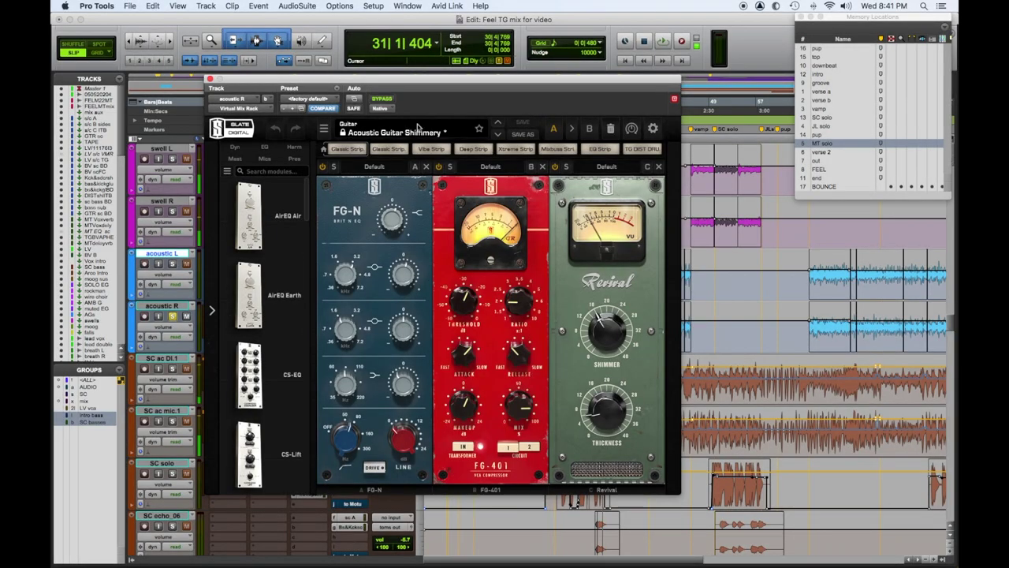
- Play the soloed acoustic R track from bar 30 to compare its Virtual Mix Rack processing with bypass, and close the plug-in
key(space)
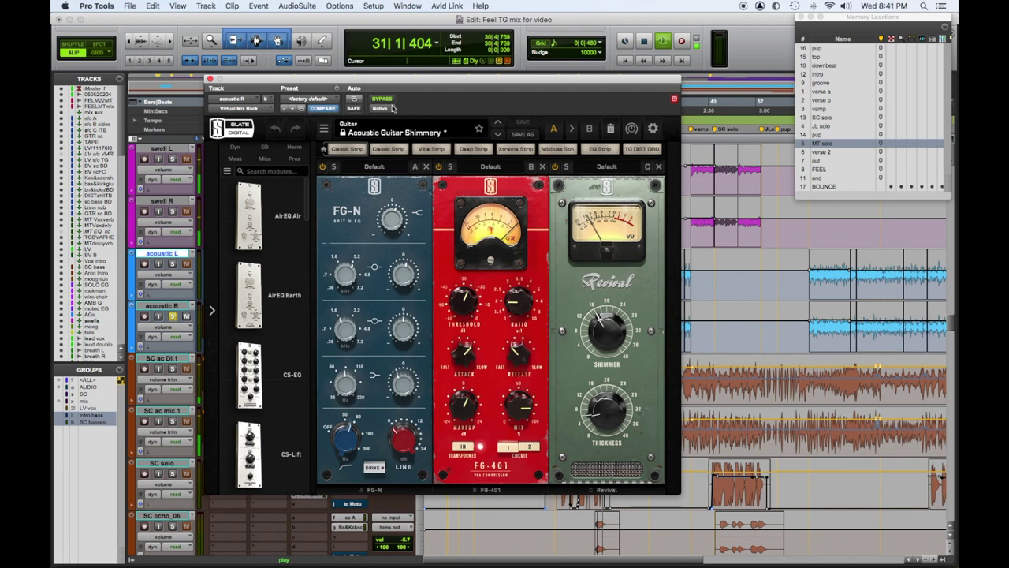
click(385, 100)
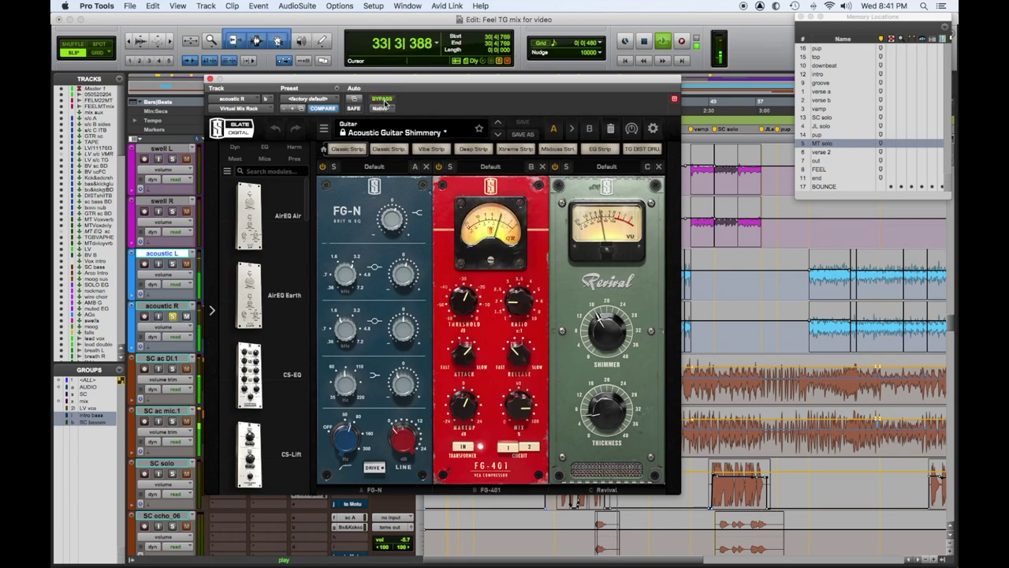
click(210, 80)
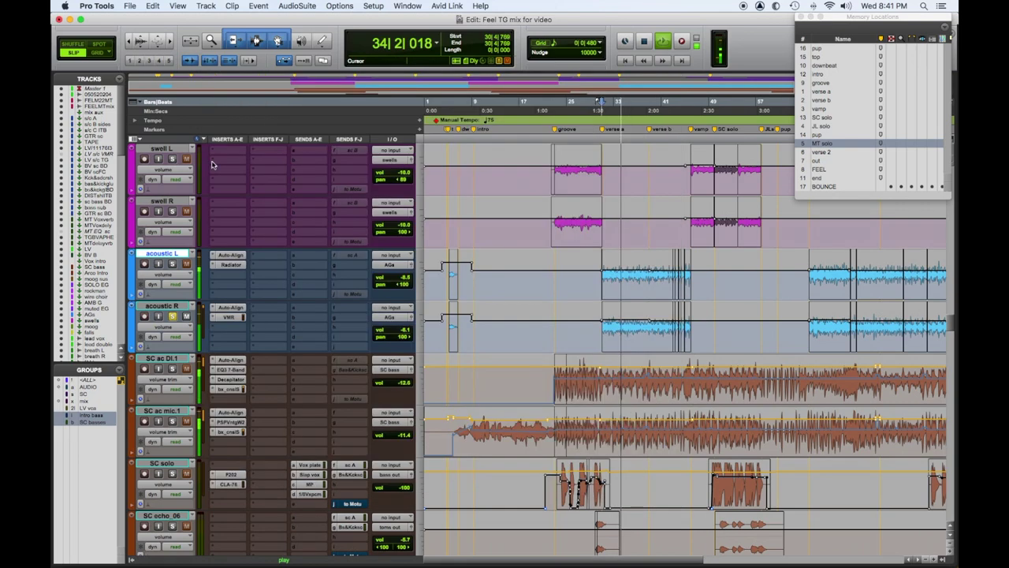
key(space)
- Display the Virtual Mix Rack bypass automation on the acoustic R track and return its track view to volume
click(166, 327)
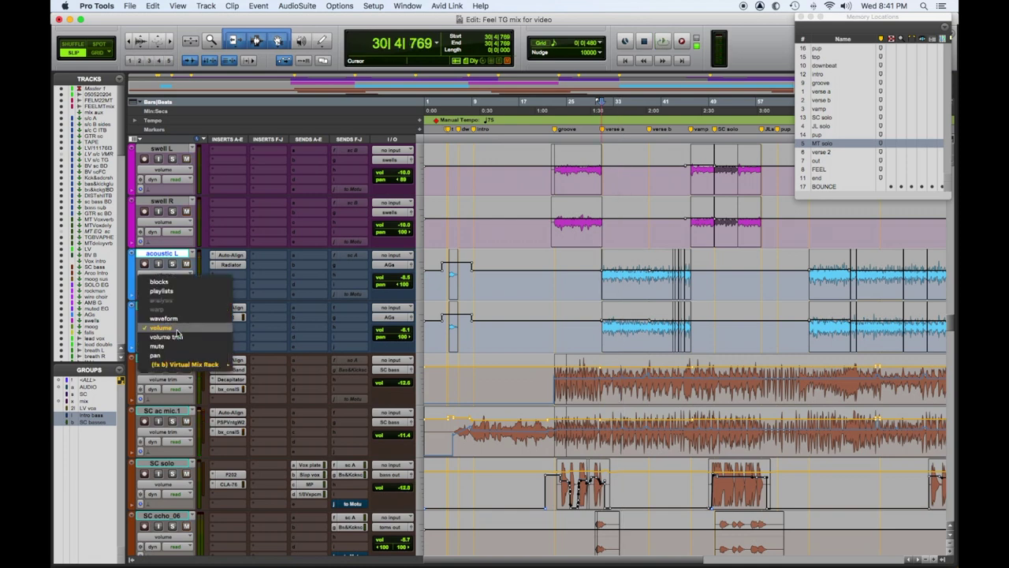
mouse_move(186, 366)
click(246, 368)
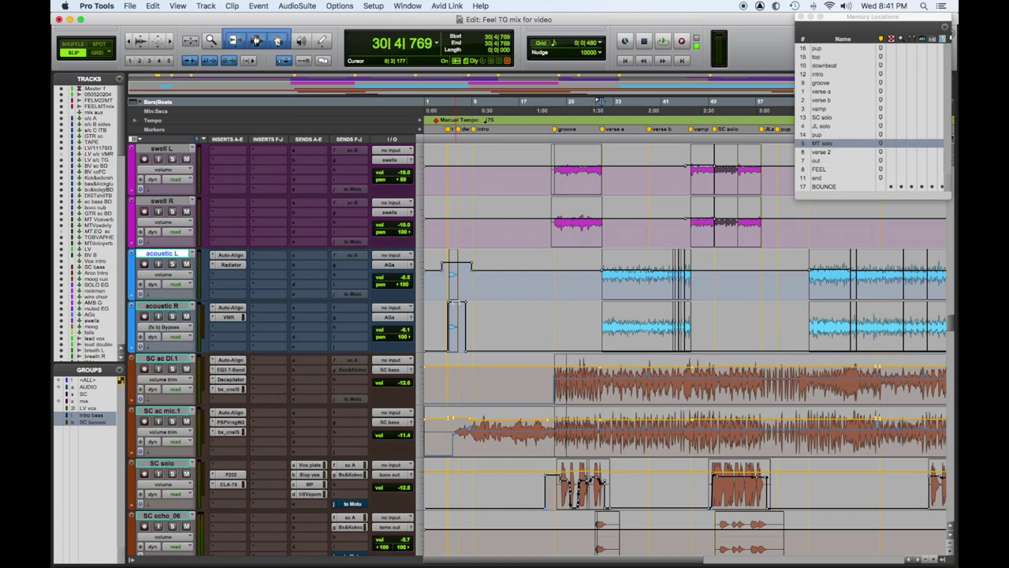
click(172, 330)
key(Escape)
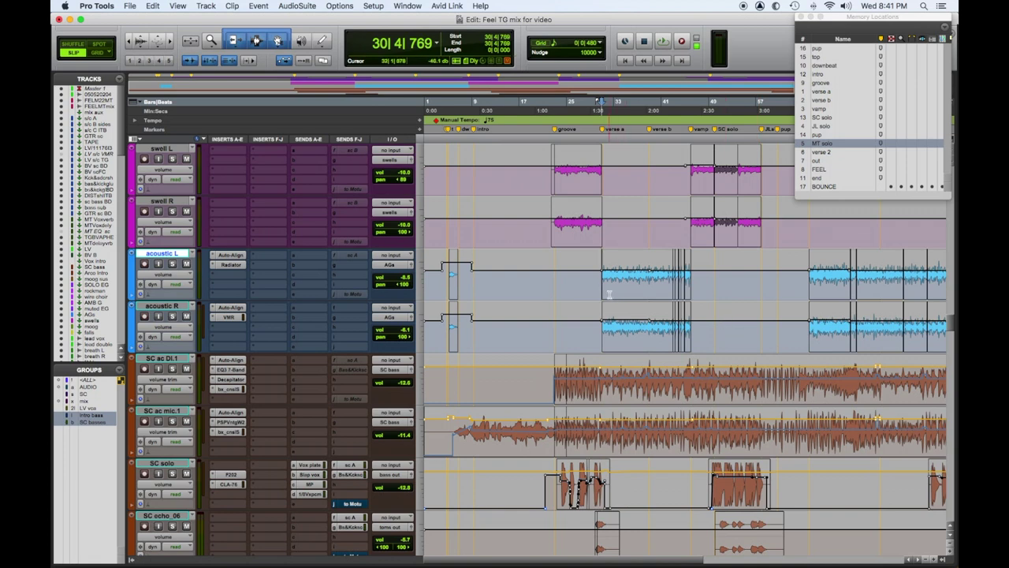
- Select about bars 24 to 43 on acoustic L, play the full mix, and briefly solo the hi sus L and R tracks
drag(565, 280, 676, 289)
key(space)
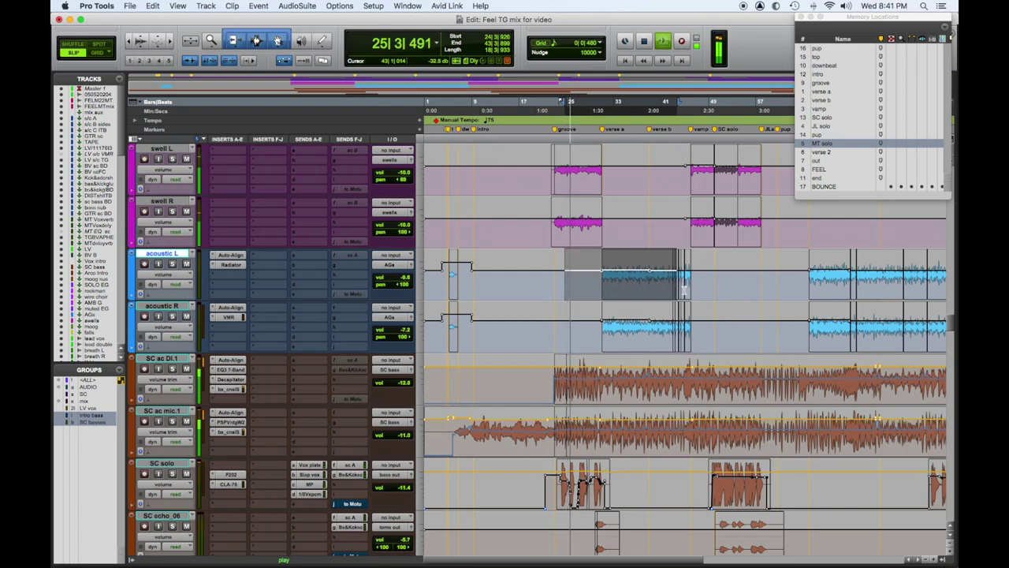
scroll(757, 316, up, 5)
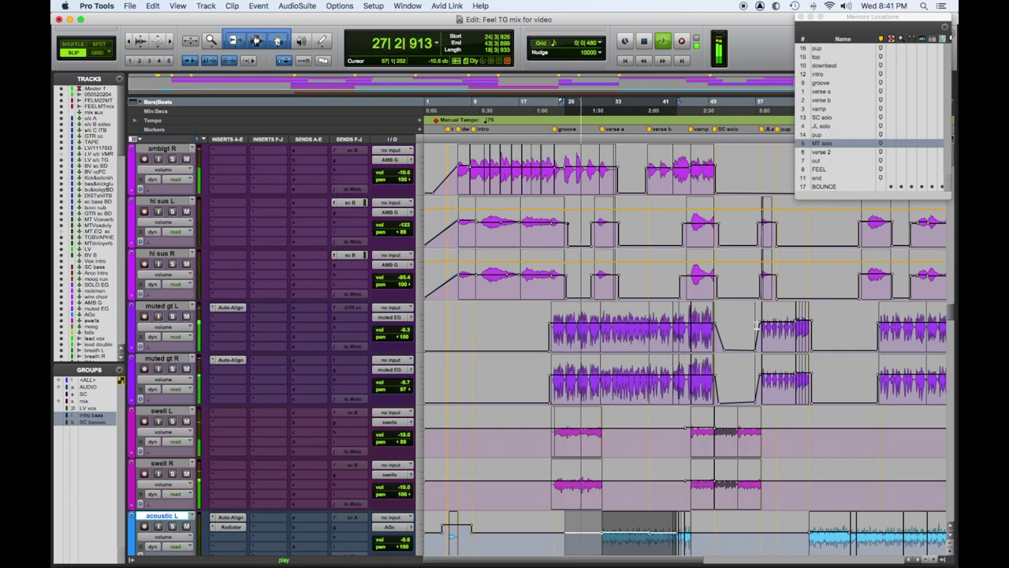
scroll(756, 324, up, 3)
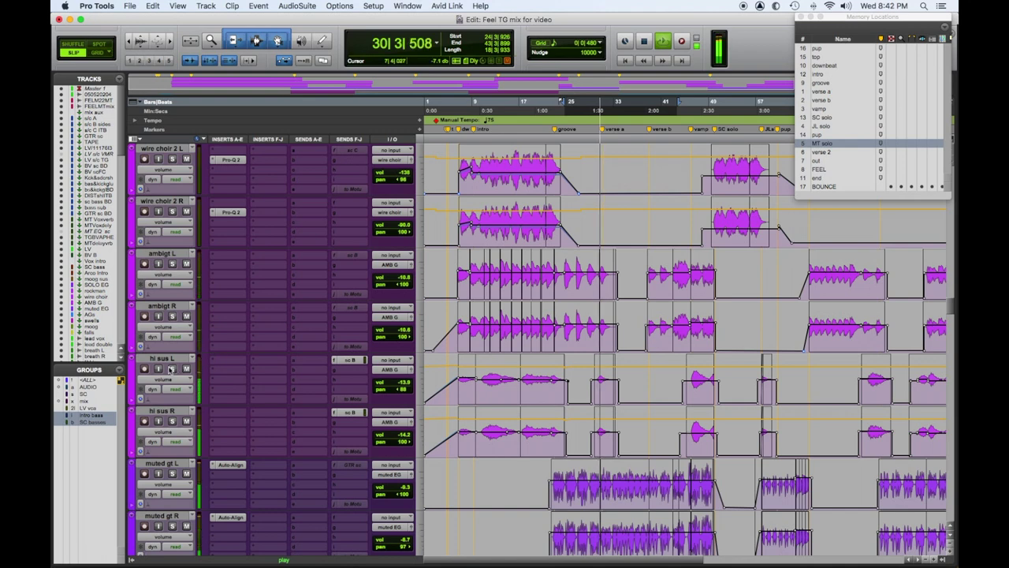
click(172, 421)
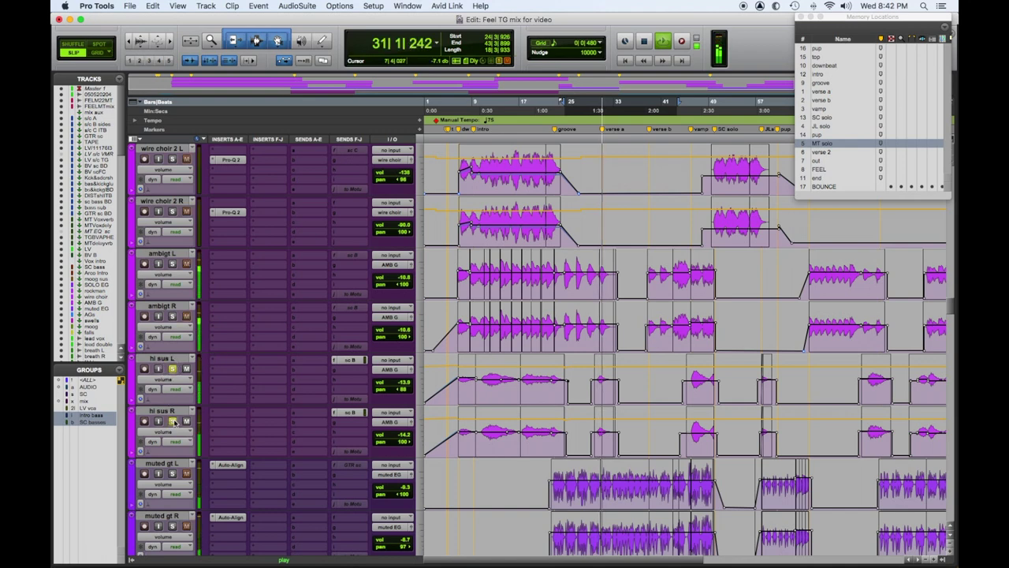
click(173, 421)
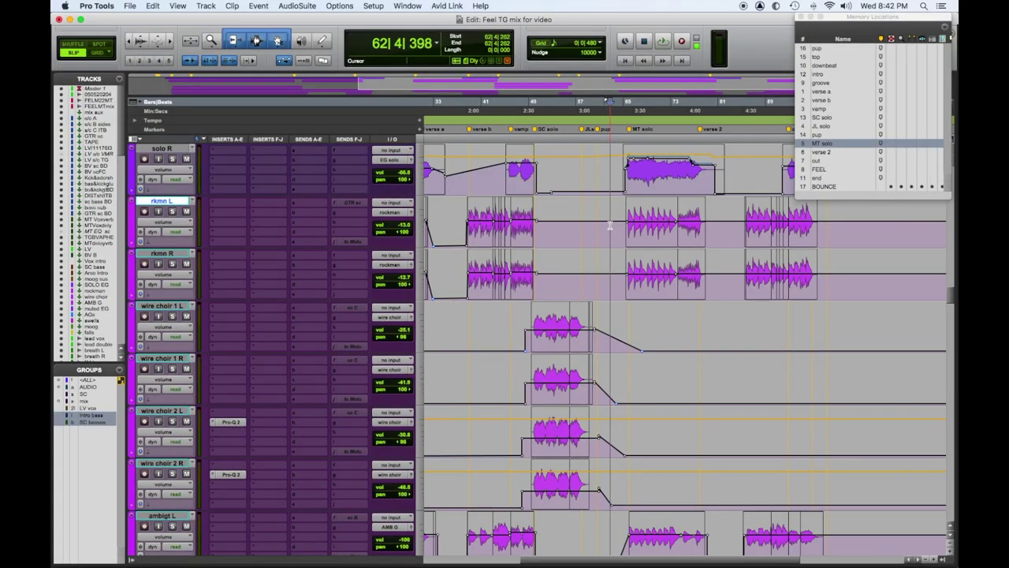
- Play the full mix from bar 62 into the MT solo section, and solo the solo L and R tracks
key(space)
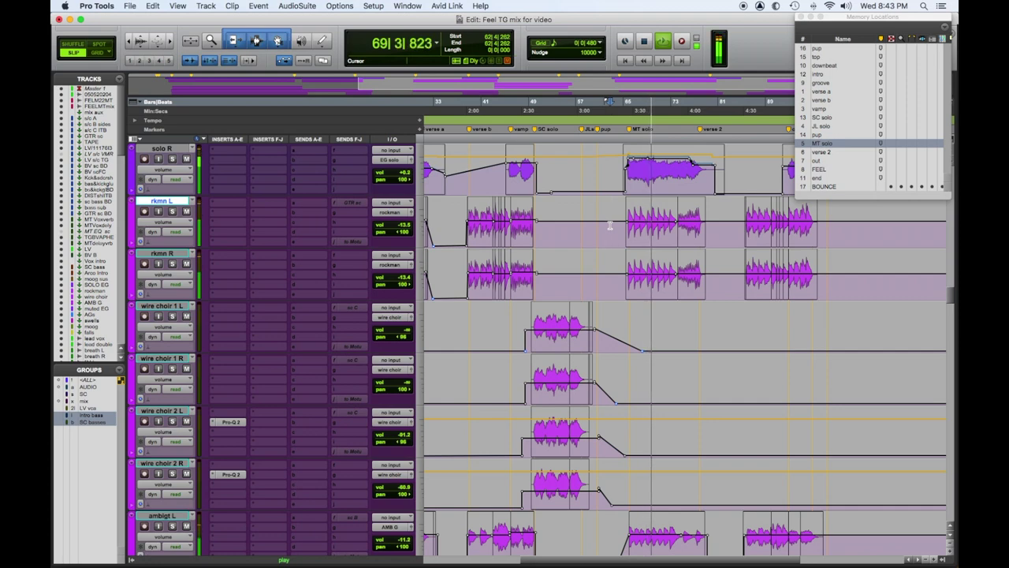
key(space)
scroll(411, 227, up, 3)
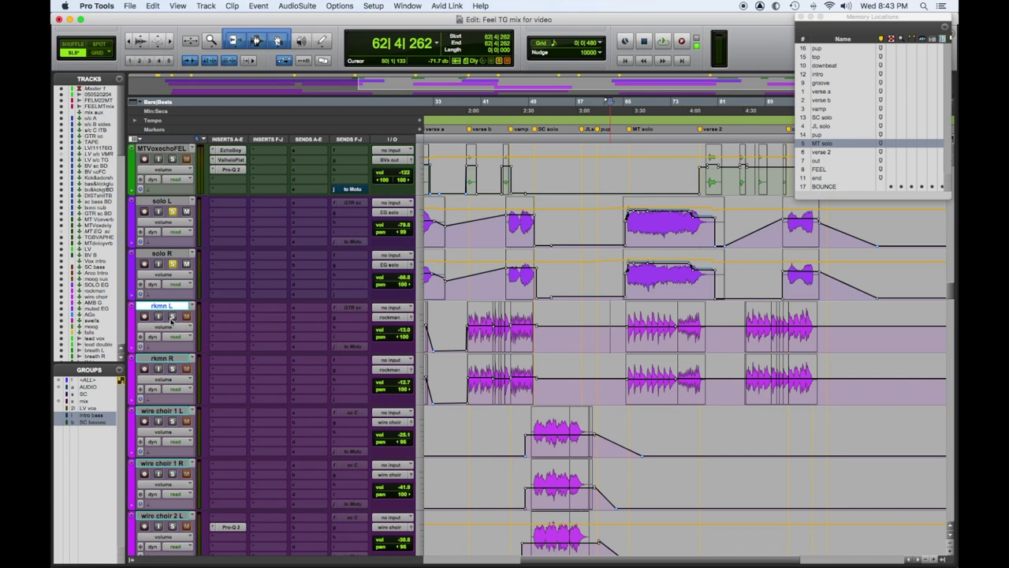
- Add the rkmn pair to the soloed tracks, play from bar 67, and remove solo L and R from the soloed set
click(637, 325)
scroll(654, 323, down, 2)
key(space)
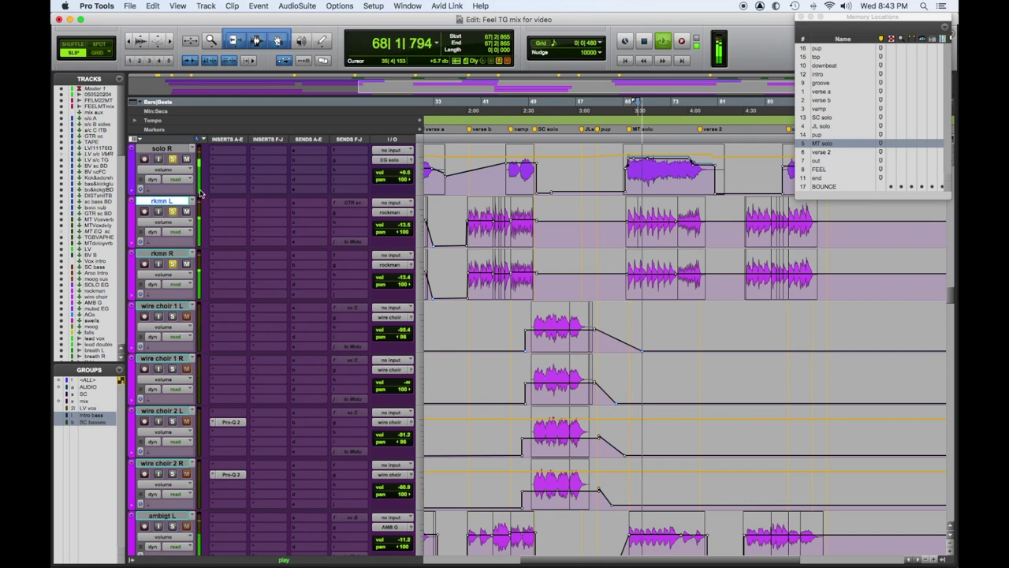
scroll(189, 197, up, 1)
click(173, 159)
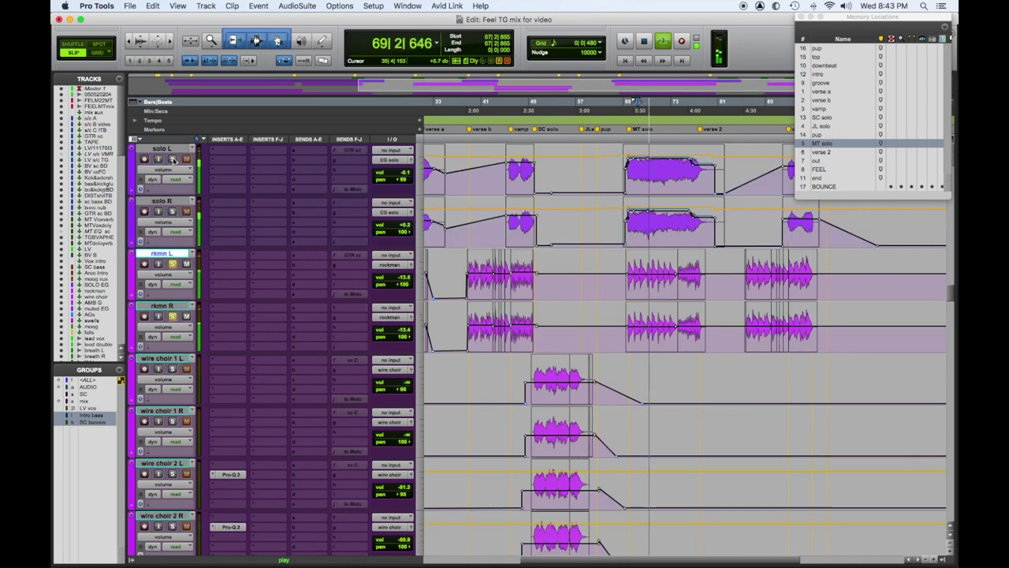
- Solo the ambigt L and R tracks in place of the rkmn pair and play them from bar 67
scroll(585, 300, down, 2)
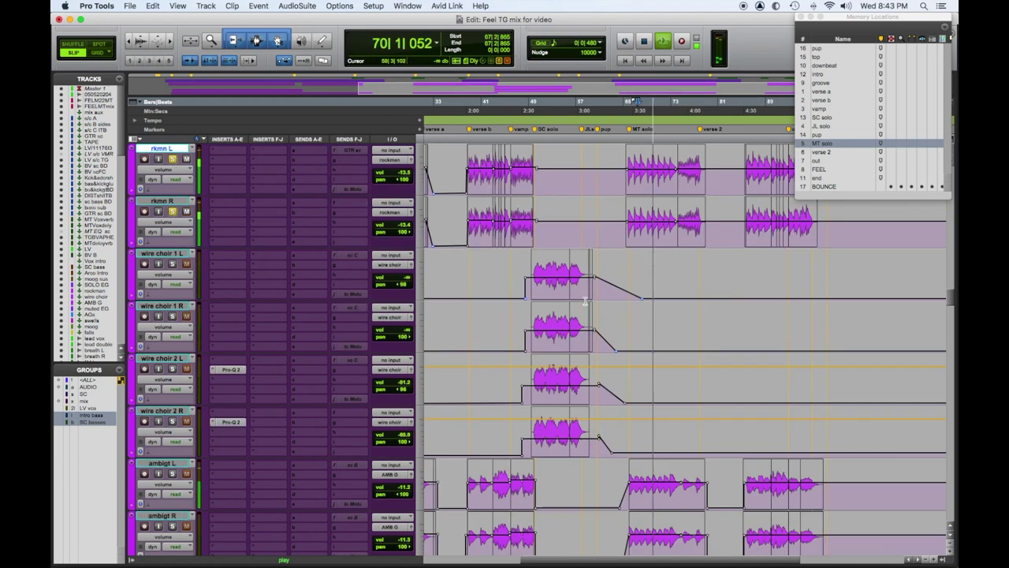
scroll(585, 300, down, 2)
key(space)
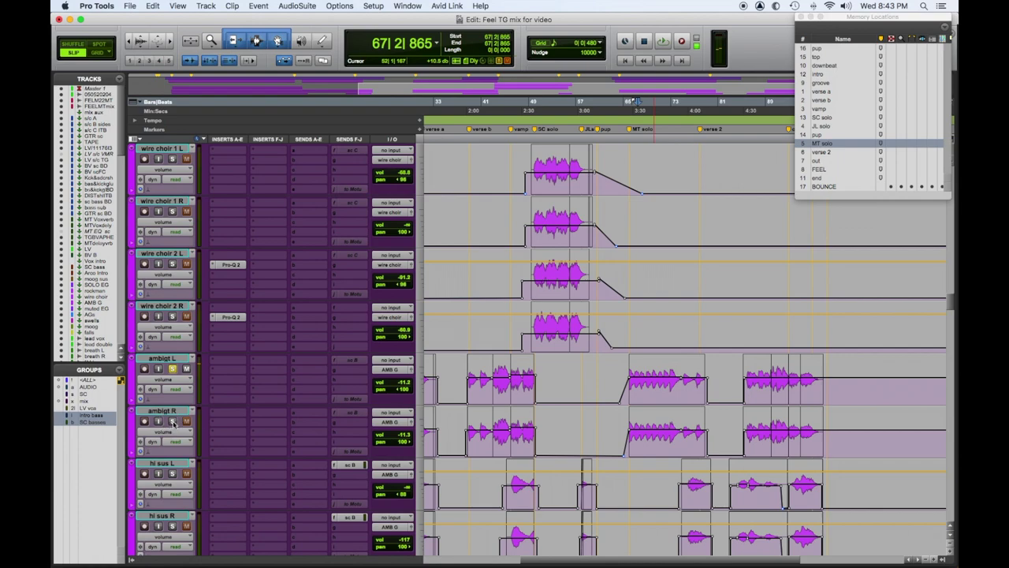
key(space)
- Solo the acoustic L and R tracks in place of the ambigt pair and play them from bar 67
scroll(535, 386, down, 5)
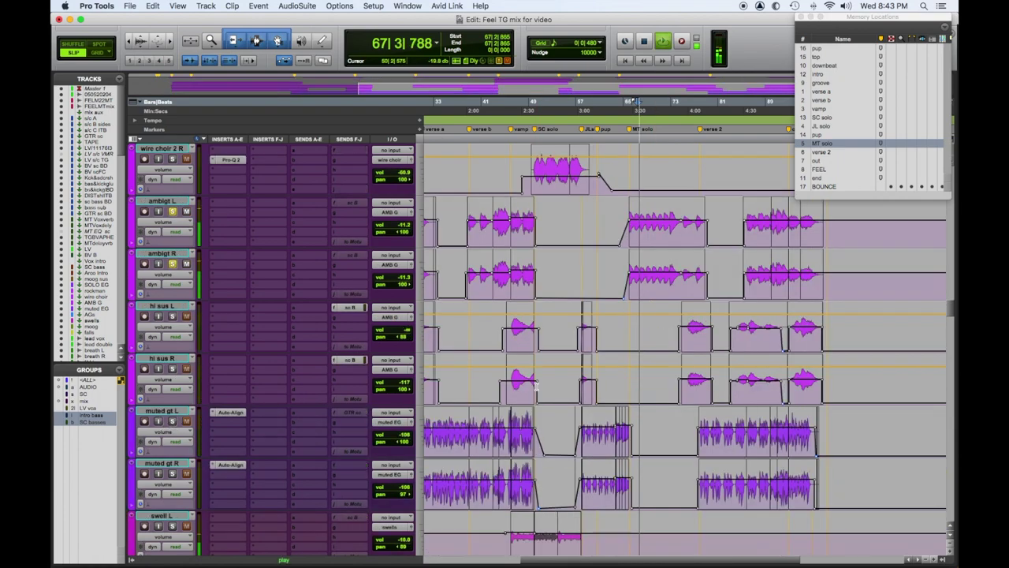
scroll(536, 385, down, 3)
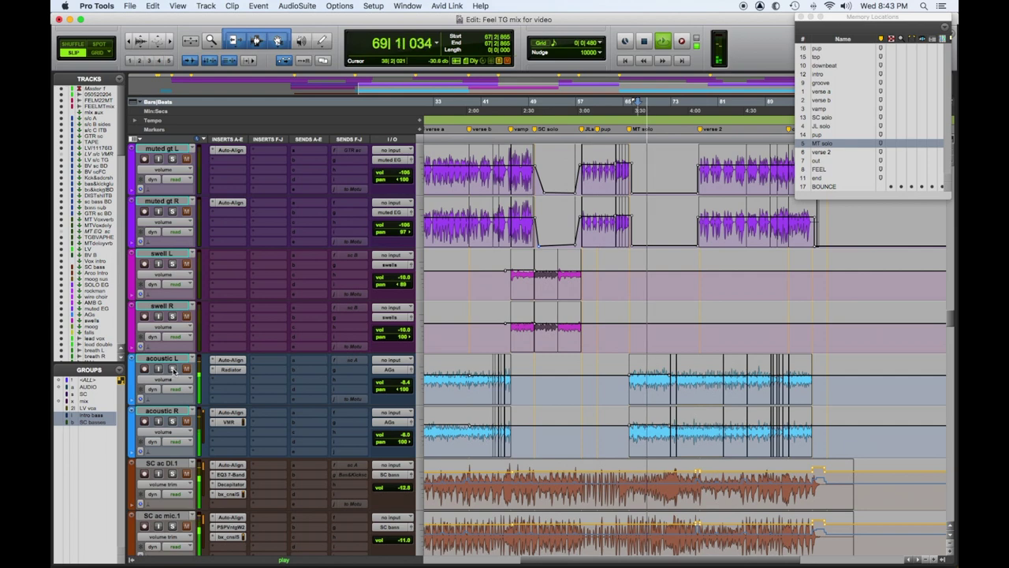
key(space)
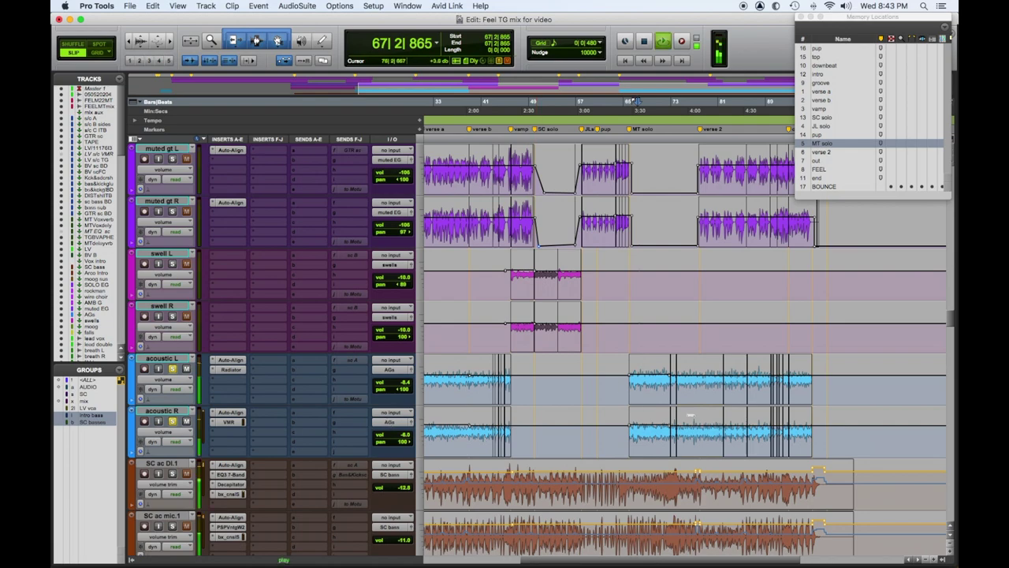
- Clear the acoustic solos, recall the MT solo memory location, and play the full mix from bar 66 with the guitar tracks in view
scroll(692, 416, down, 15)
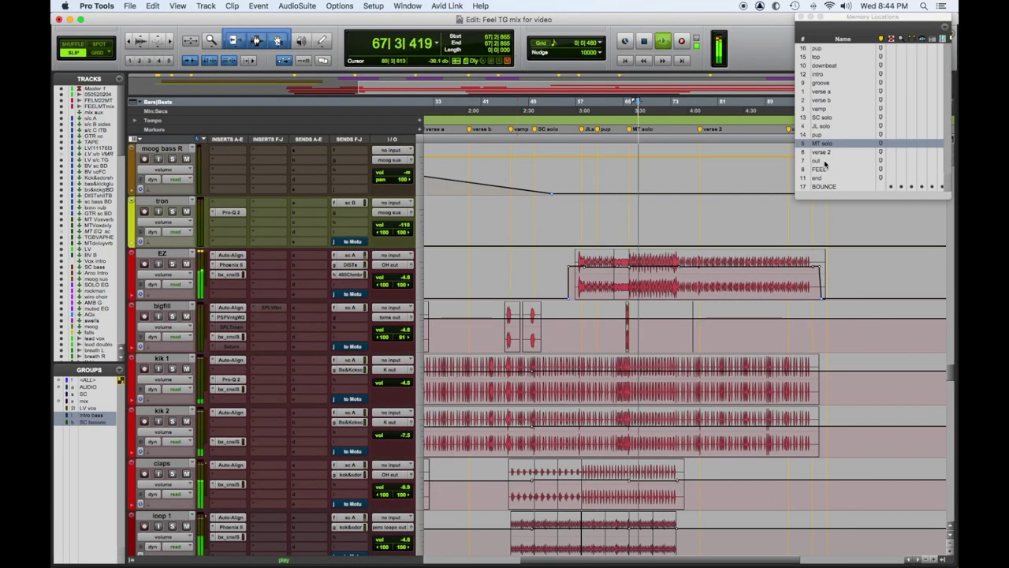
click(826, 144)
key(space)
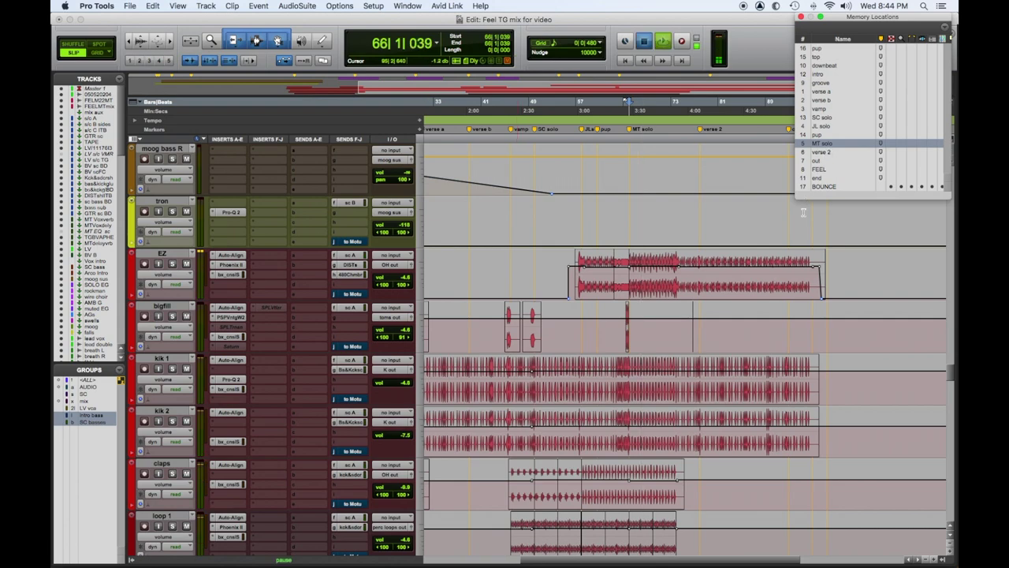
key(space)
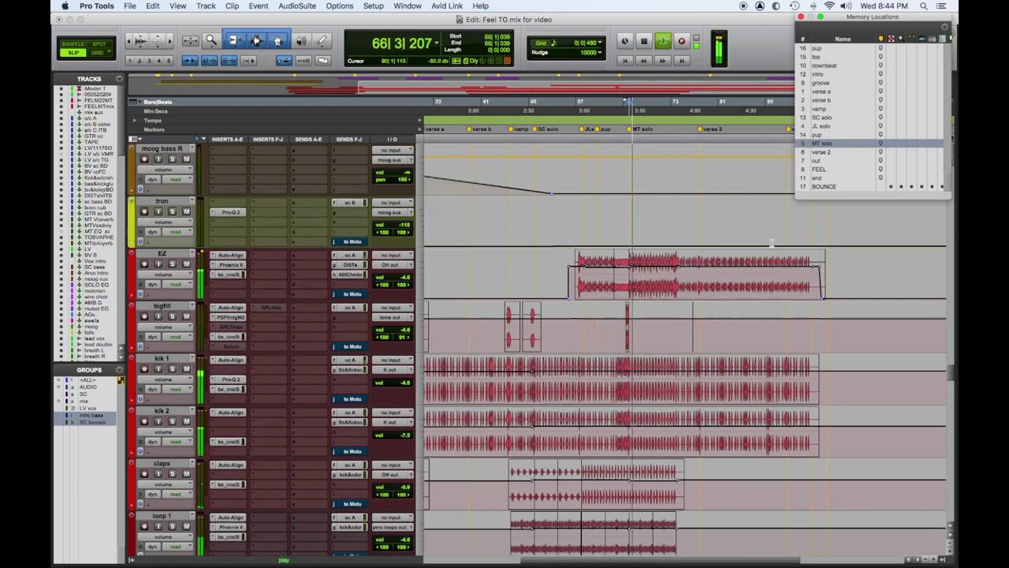
scroll(771, 243, up, 4)
scroll(771, 242, up, 10)
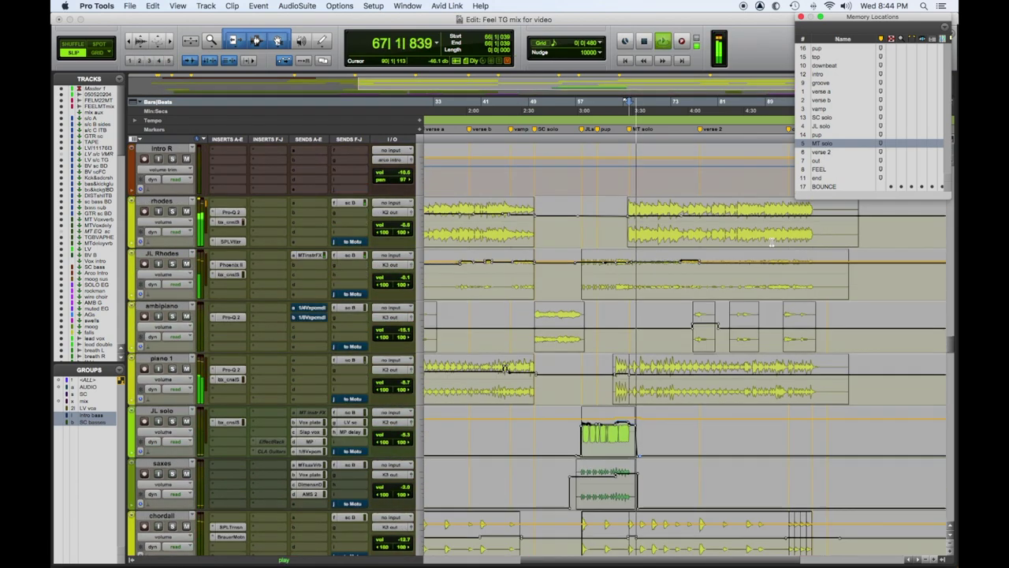
scroll(772, 243, up, 10)
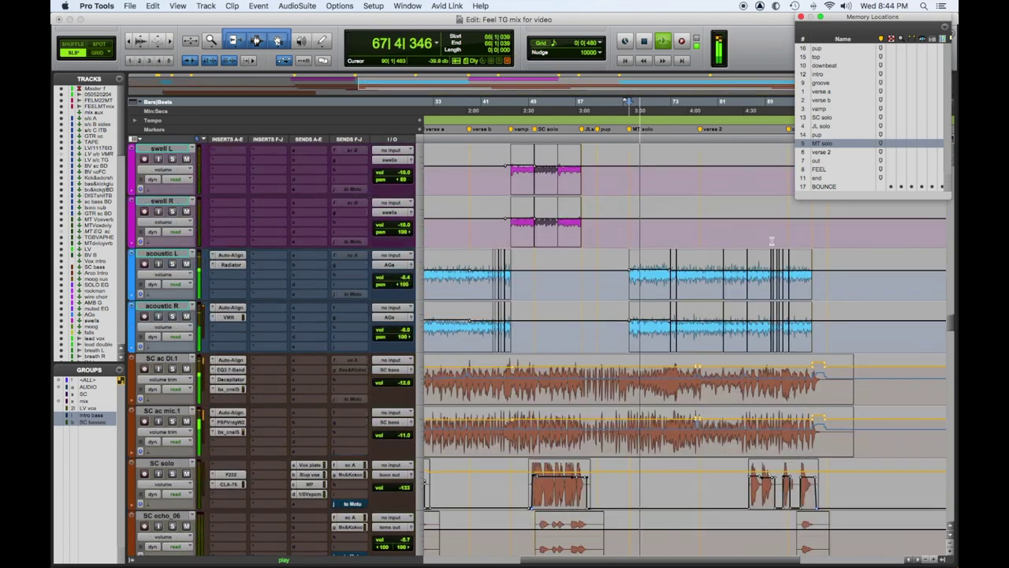